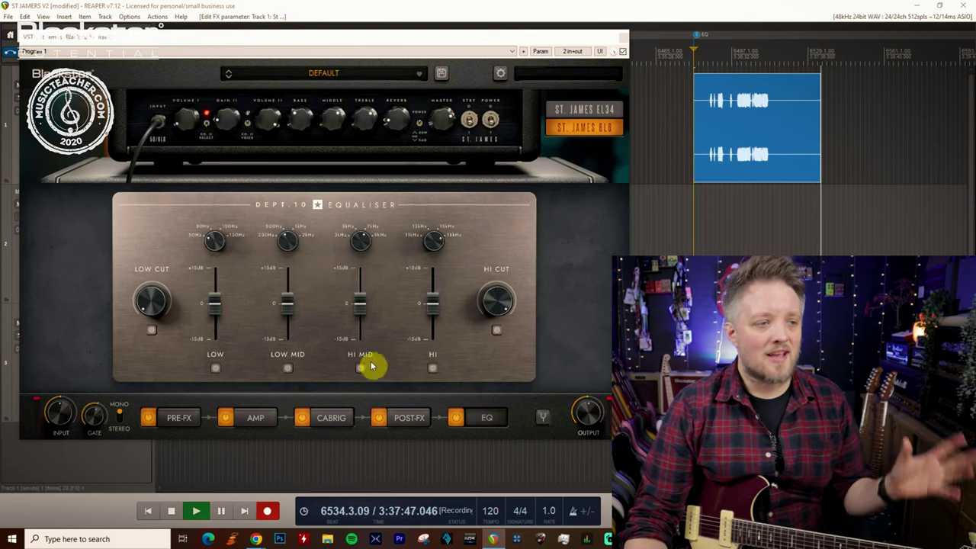
Step: Browse the AMP, CABRIG, EQ, PRE-FX and POST-FX modules in turn, ending on EQ
{"action": "left_click", "coordinate": [253, 416]}
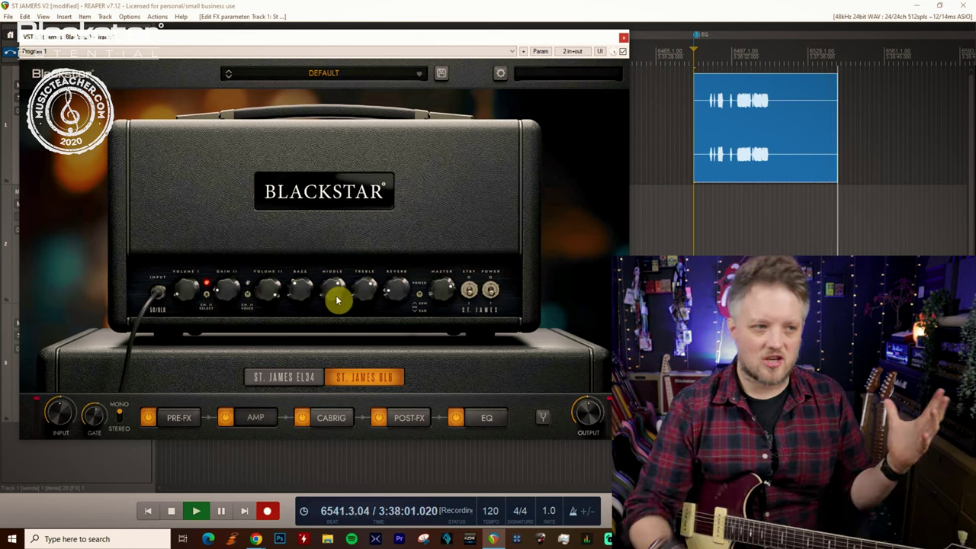
{"action": "left_click", "coordinate": [336, 418]}
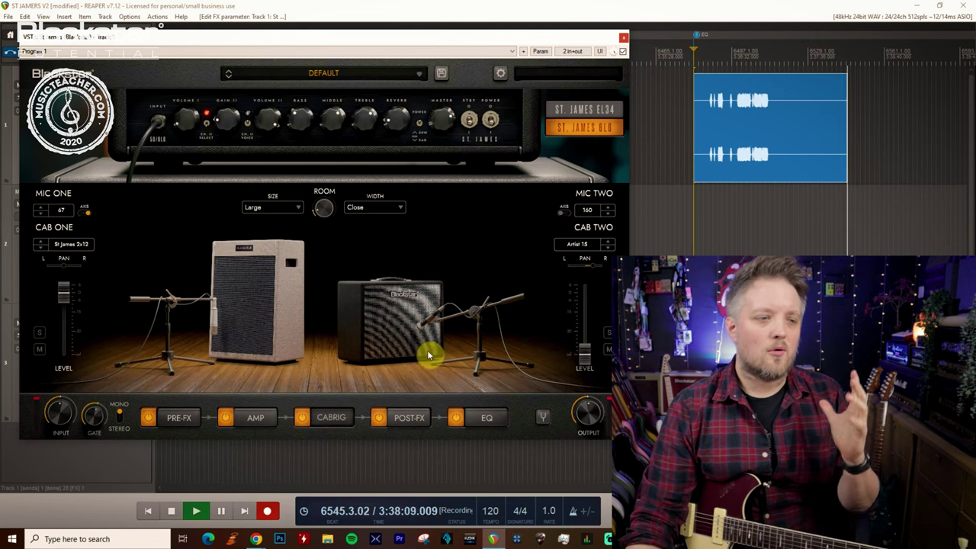
{"action": "left_click", "coordinate": [485, 418]}
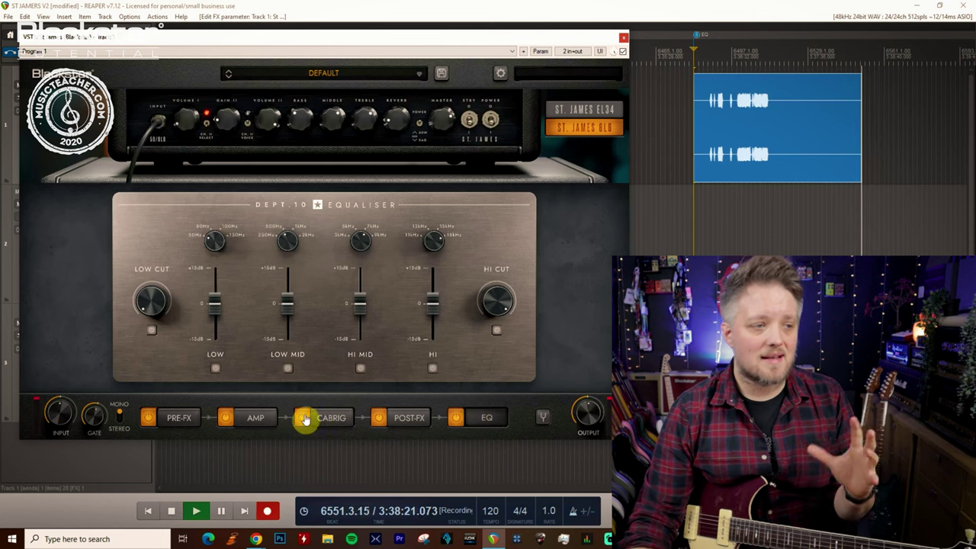
{"action": "left_click", "coordinate": [176, 422]}
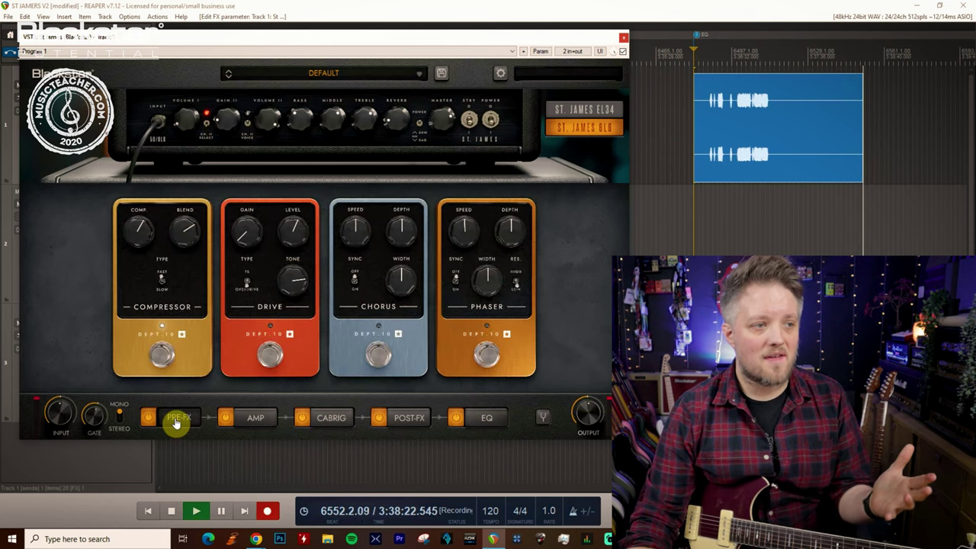
{"action": "left_click", "coordinate": [248, 422]}
{"action": "left_click", "coordinate": [327, 418]}
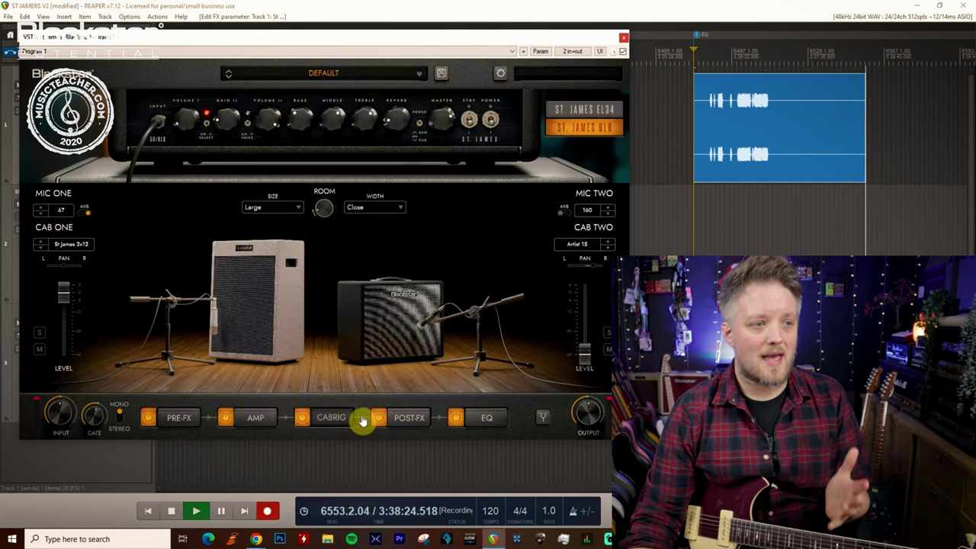
{"action": "left_click", "coordinate": [405, 421]}
{"action": "left_click", "coordinate": [485, 419]}
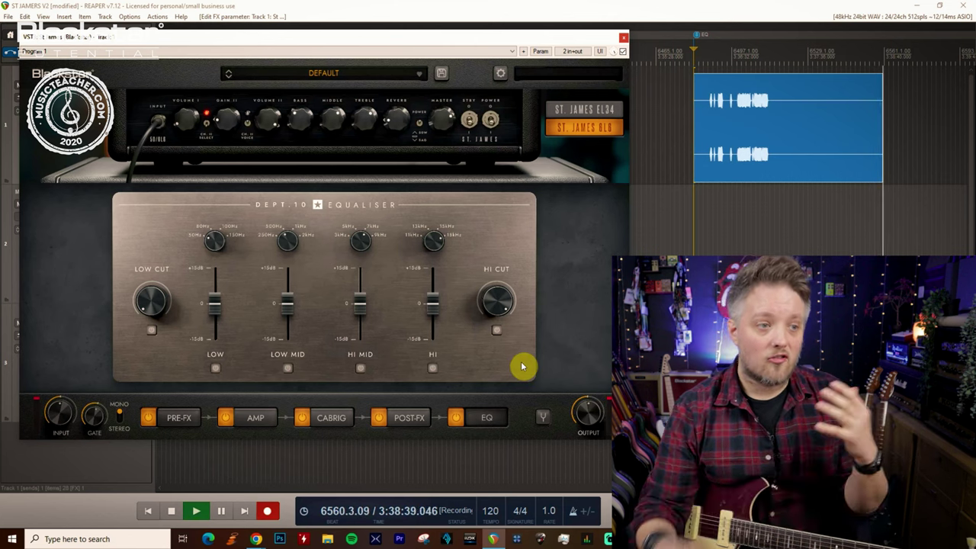
Step: Revisit the cabinet and post-effects modules, then bypass the whole EQ block
{"action": "left_click", "coordinate": [328, 420]}
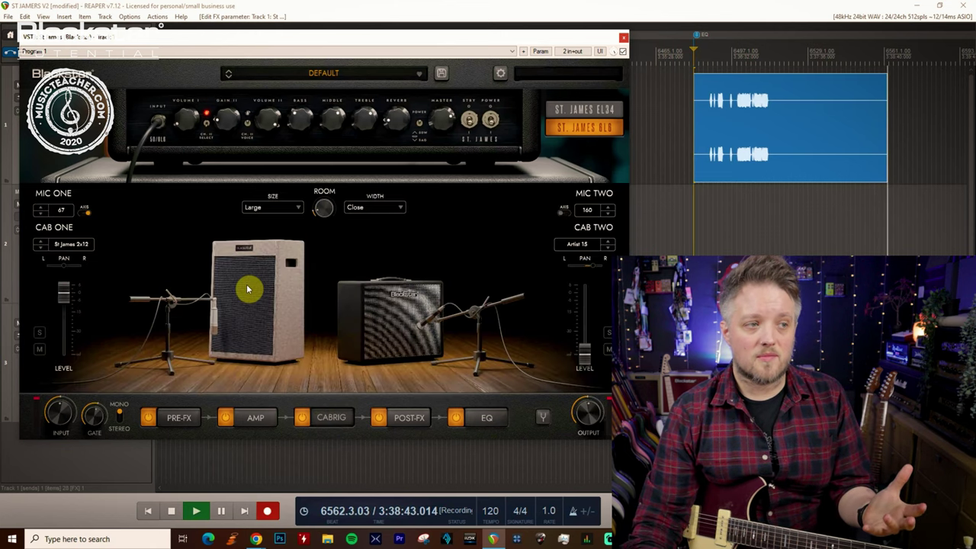
{"action": "left_click", "coordinate": [416, 412]}
{"action": "left_click", "coordinate": [478, 417]}
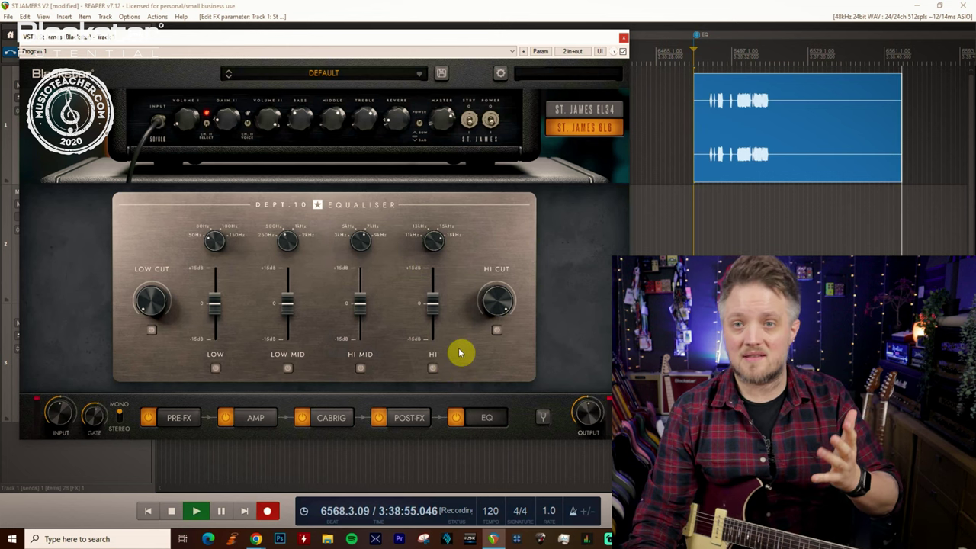
{"action": "left_click", "coordinate": [455, 417]}
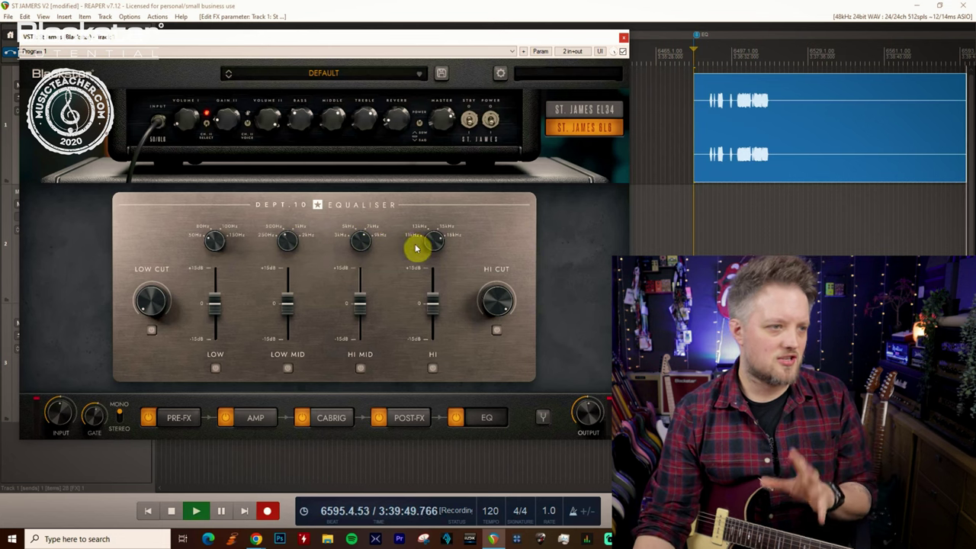
Step: Set the LOW band frequency to 50Hz and toggle an individual EQ band's bypass
{"action": "left_click", "coordinate": [259, 412]}
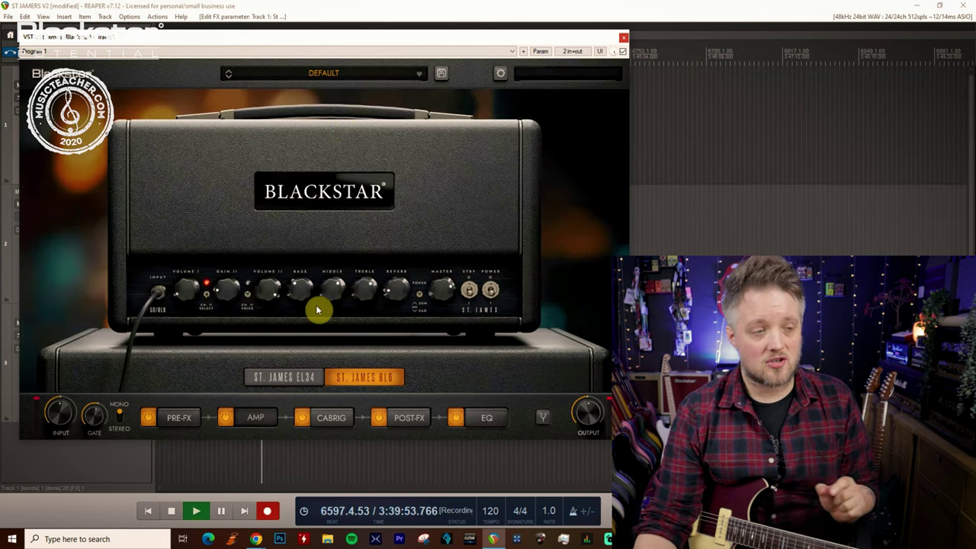
{"action": "left_click", "coordinate": [482, 416]}
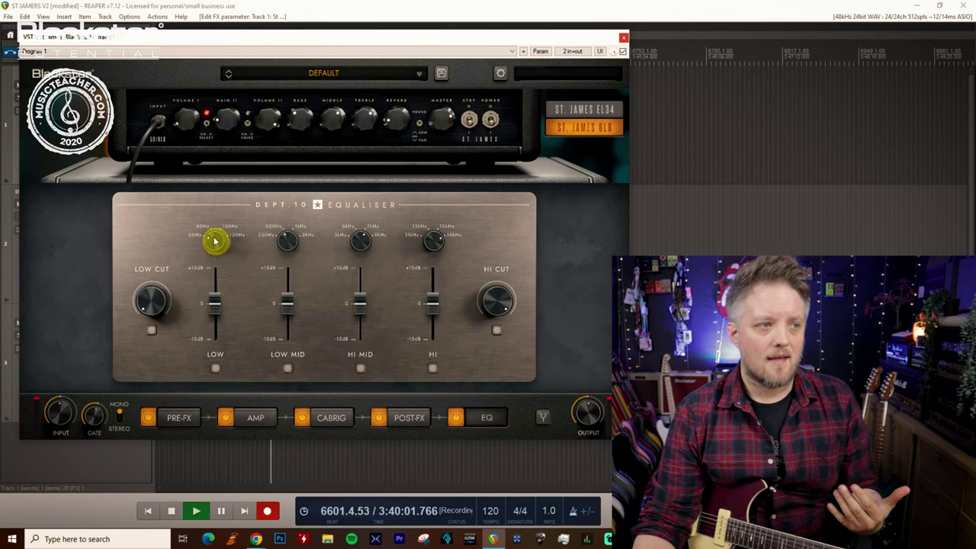
{"action": "mouse_move", "coordinate": [212, 242]}
{"action": "left_mouse_down"}
{"action": "mouse_move", "coordinate": [218, 211]}
{"action": "mouse_move", "coordinate": [239, 257]}
{"action": "mouse_move", "coordinate": [216, 248]}
{"action": "left_mouse_up"}
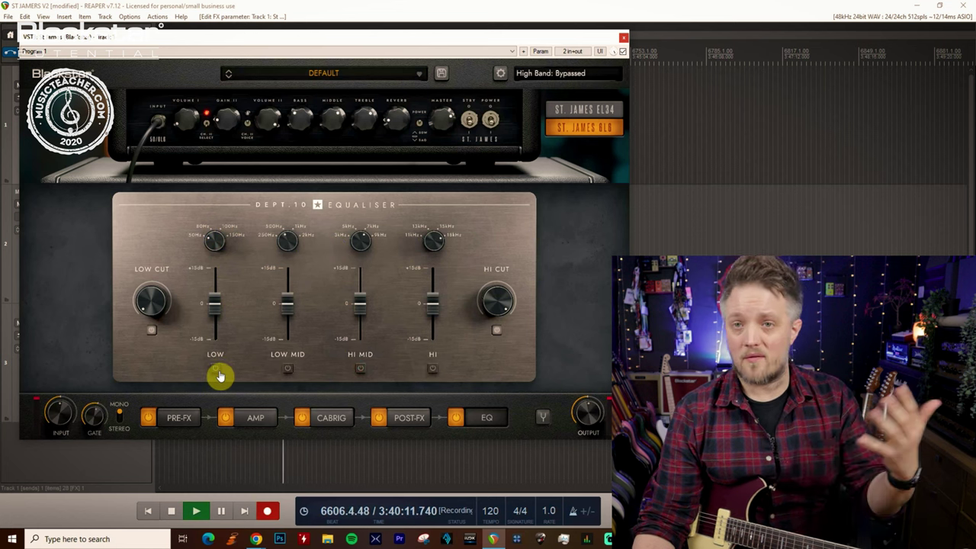
{"action": "left_click", "coordinate": [288, 369]}
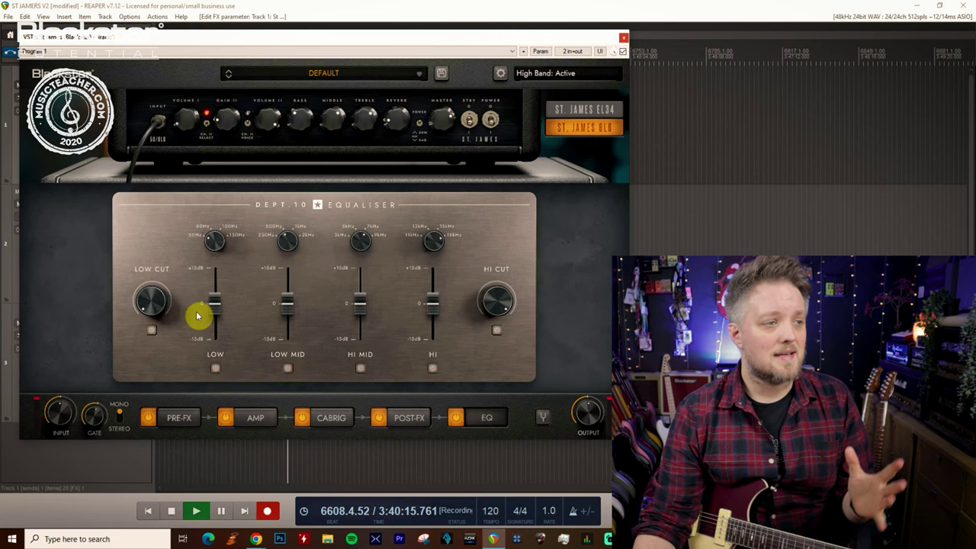
Step: Sweep the low cut to 200Hz and back to about 169.6Hz, then sweep the high cut
{"action": "left_click_drag", "start_coordinate": [150, 308], "coordinate": [160, 172]}
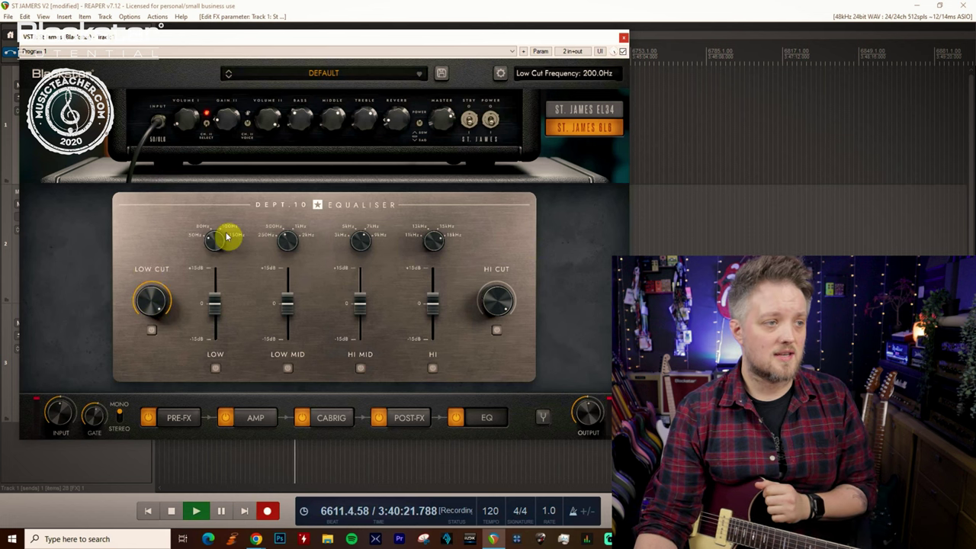
{"action": "left_click_drag", "start_coordinate": [157, 298], "coordinate": [175, 507]}
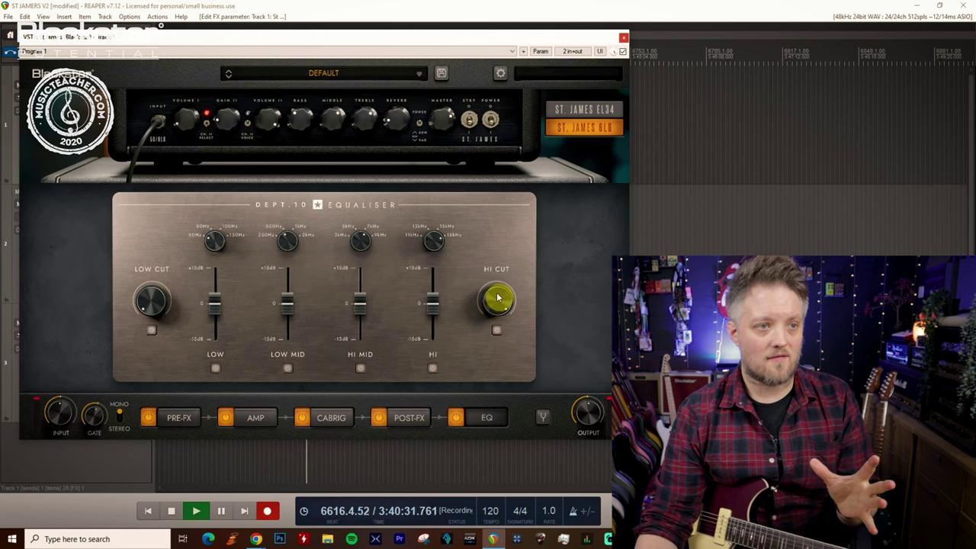
{"action": "left_click_drag", "start_coordinate": [497, 297], "coordinate": [521, 225]}
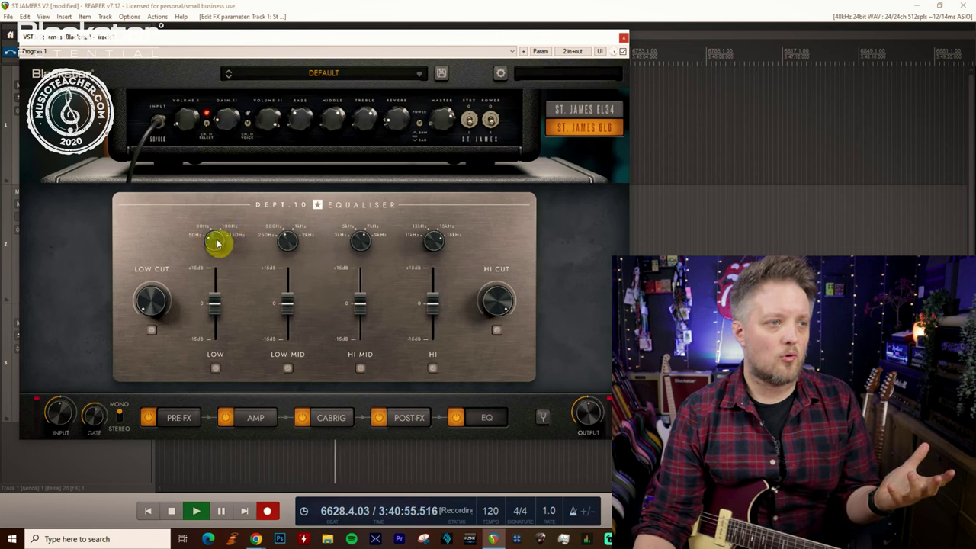
Step: Lower the LOW band frequency to 50Hz and raise the HI band frequency to 13000Hz
{"action": "mouse_move", "coordinate": [215, 221]}
{"action": "left_click_drag", "start_coordinate": [215, 221], "coordinate": [236, 254]}
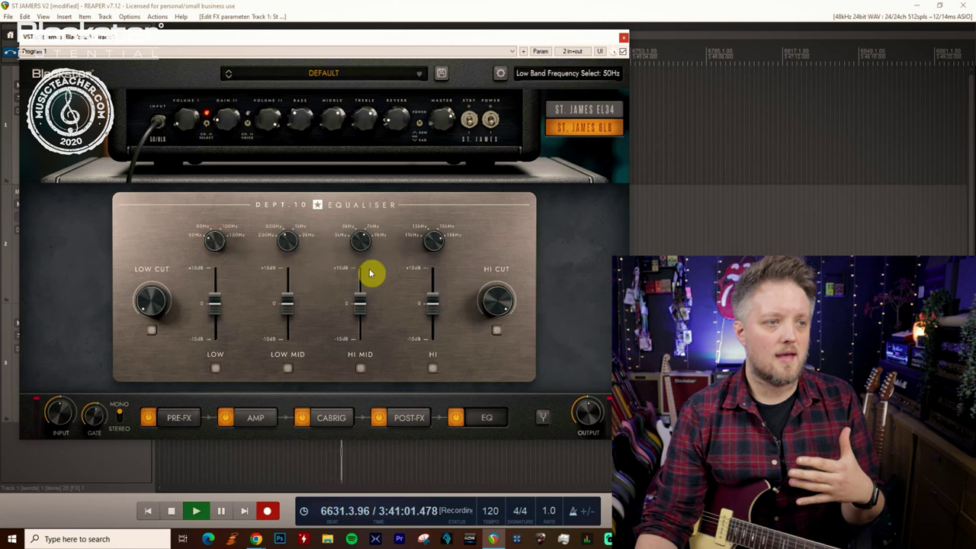
{"action": "left_click", "coordinate": [375, 227]}
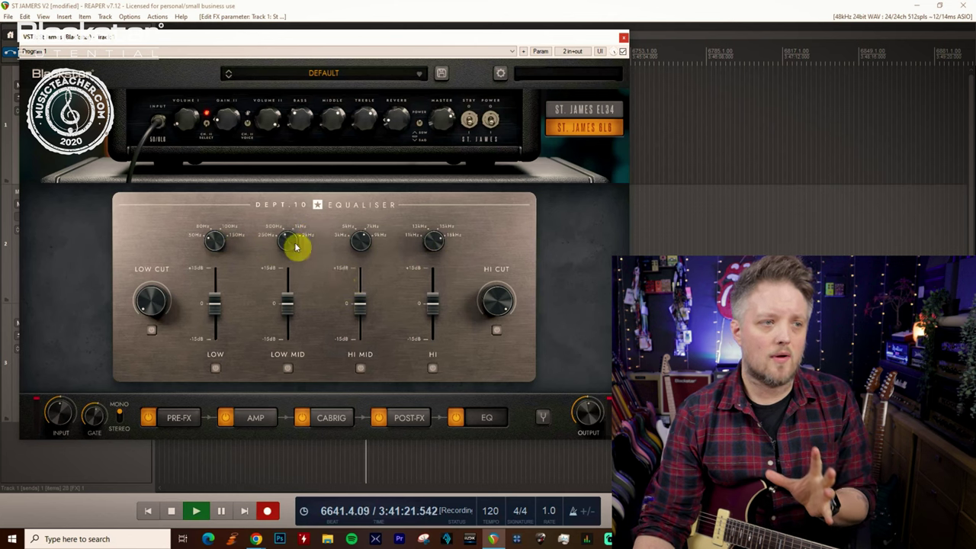
{"action": "left_click", "coordinate": [433, 242]}
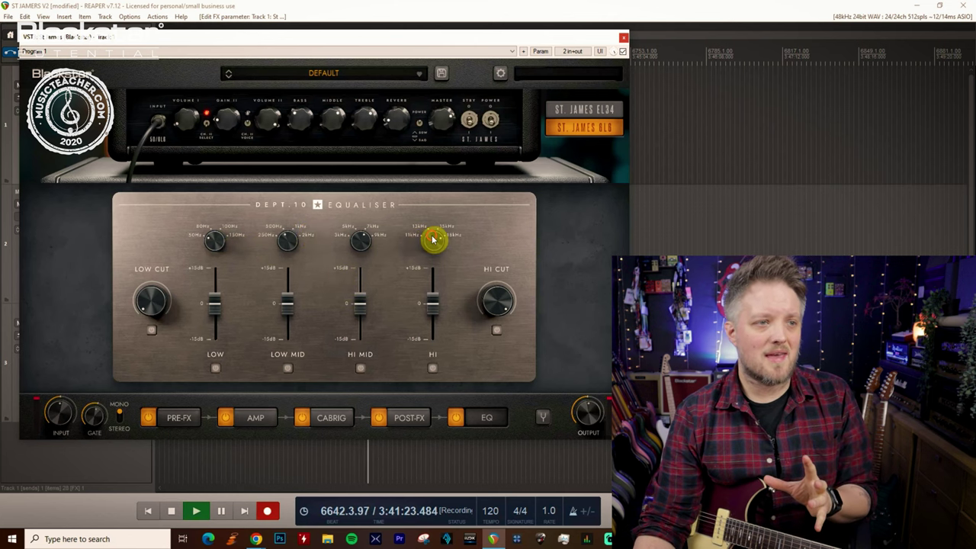
{"action": "left_click_drag", "start_coordinate": [439, 281], "coordinate": [419, 242]}
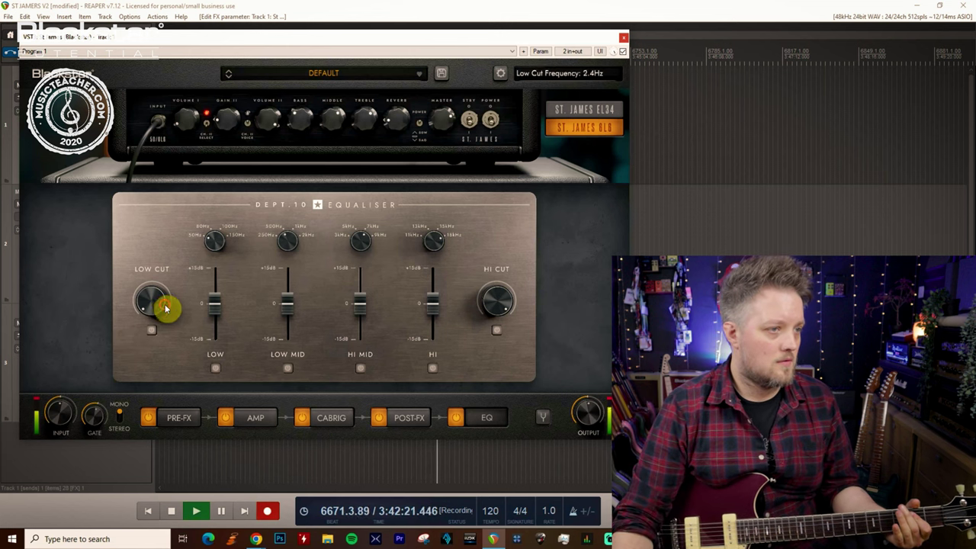
Step: Sweep the low cut up through 88.8Hz to 200Hz, then bring it back down to 96Hz
{"action": "left_click_drag", "start_coordinate": [165, 305], "coordinate": [160, 230]}
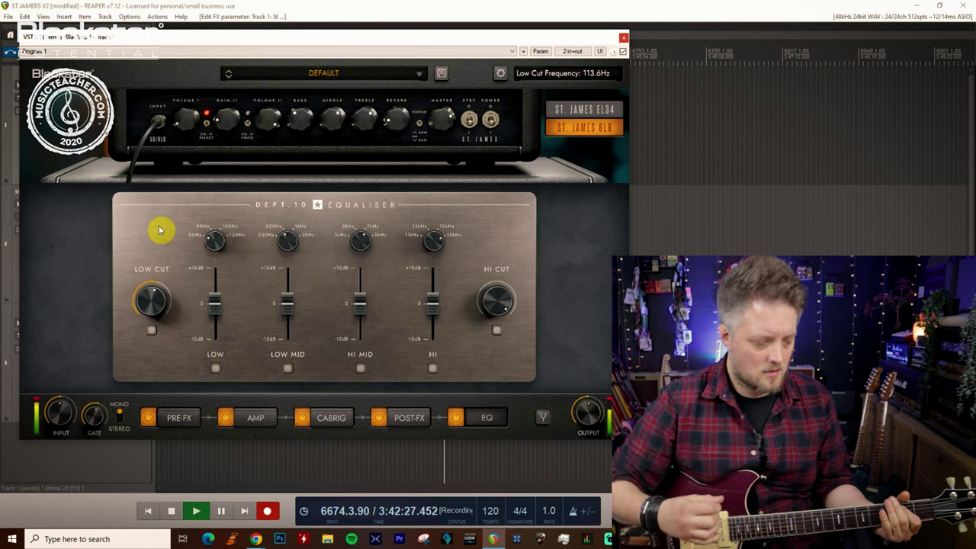
{"action": "left_click_drag", "start_coordinate": [160, 230], "coordinate": [159, 224]}
{"action": "left_click_drag", "start_coordinate": [148, 300], "coordinate": [151, 204]}
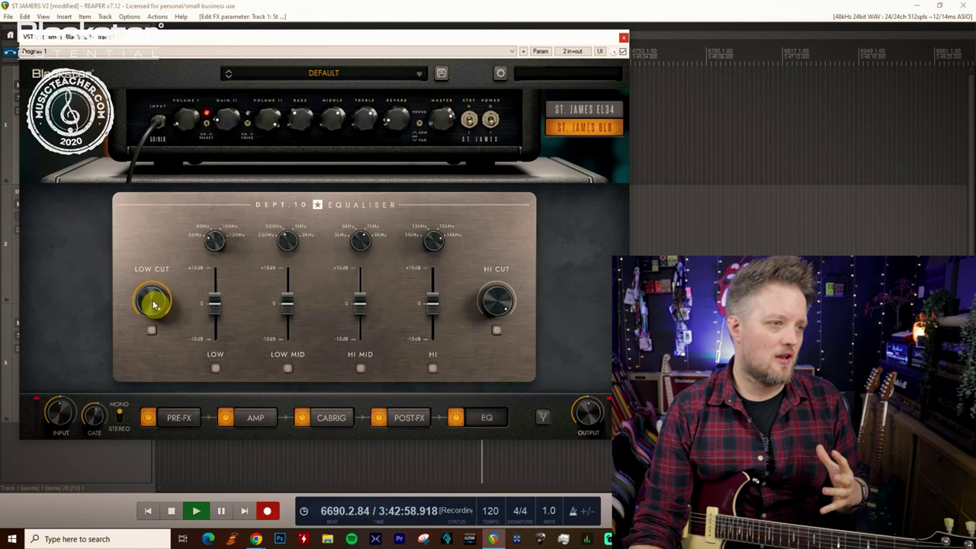
{"action": "left_click_drag", "start_coordinate": [153, 305], "coordinate": [167, 388]}
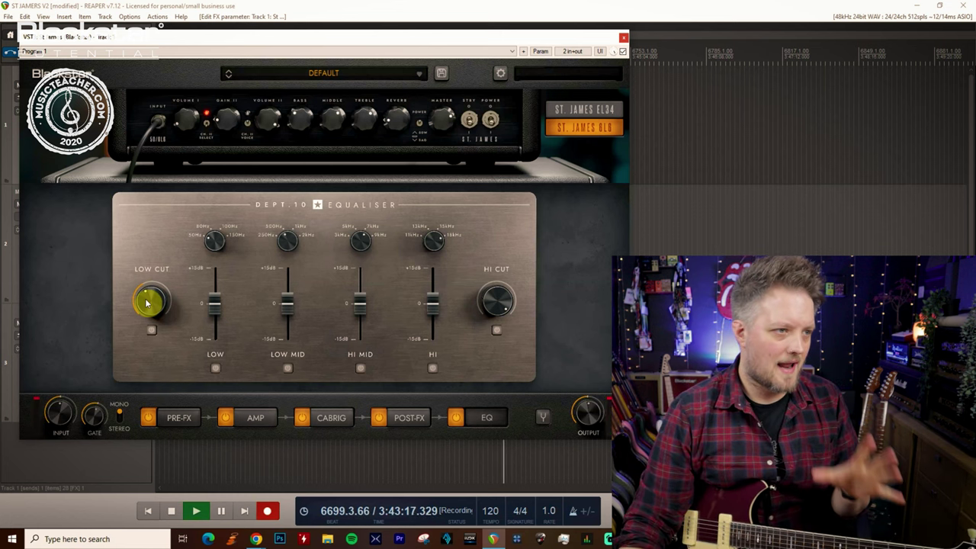
Step: Drop the low cut to its lowest frequency and lower the high cut below about 14528 Hz
{"action": "left_click_drag", "start_coordinate": [150, 299], "coordinate": [157, 383]}
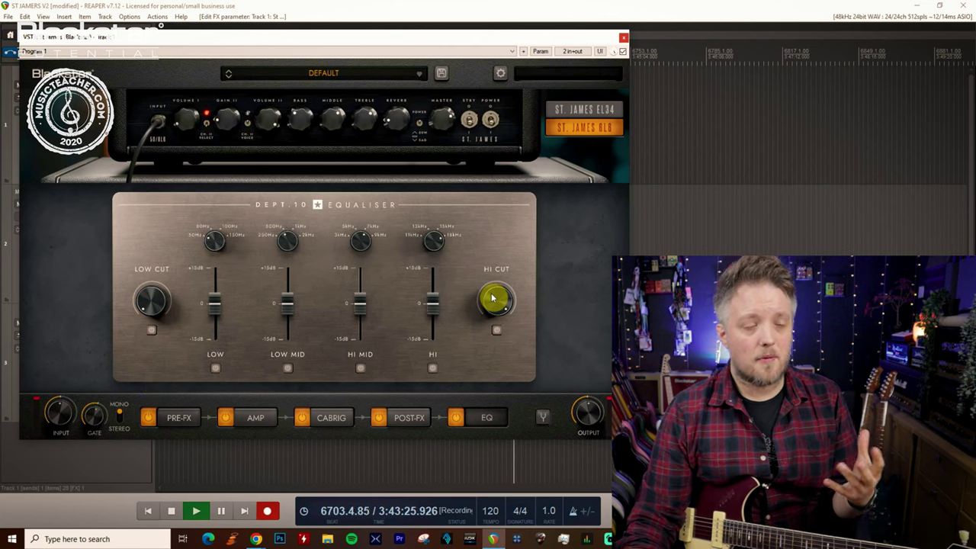
{"action": "left_click_drag", "start_coordinate": [512, 298], "coordinate": [488, 230]}
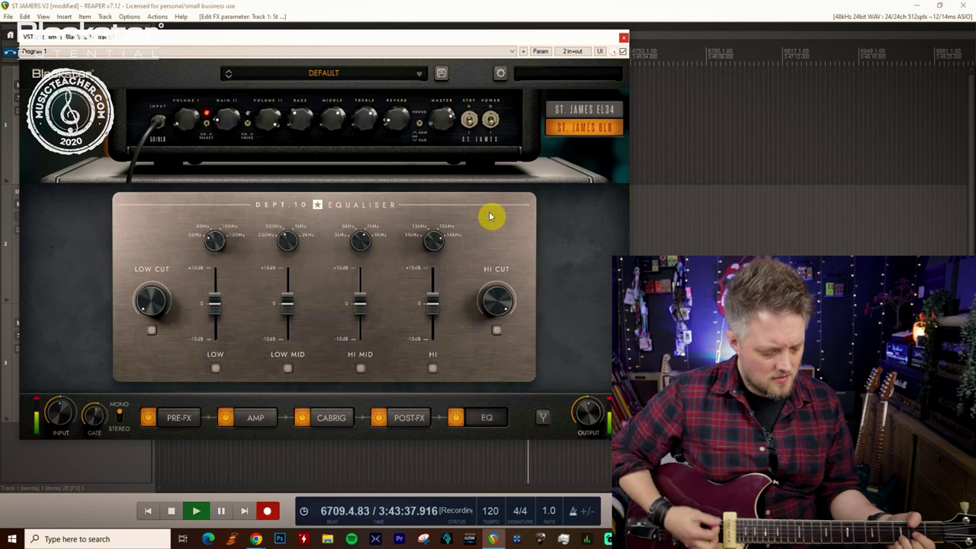
{"action": "scroll", "coordinate": [501, 305], "scroll_direction": "down", "scroll_amount": 5}
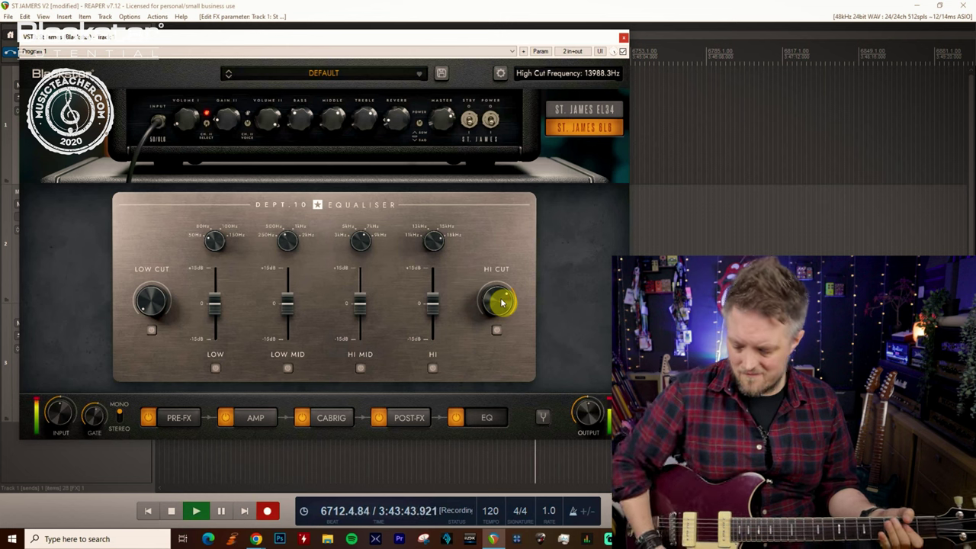
{"action": "scroll", "coordinate": [500, 304], "scroll_direction": "down", "scroll_amount": 4}
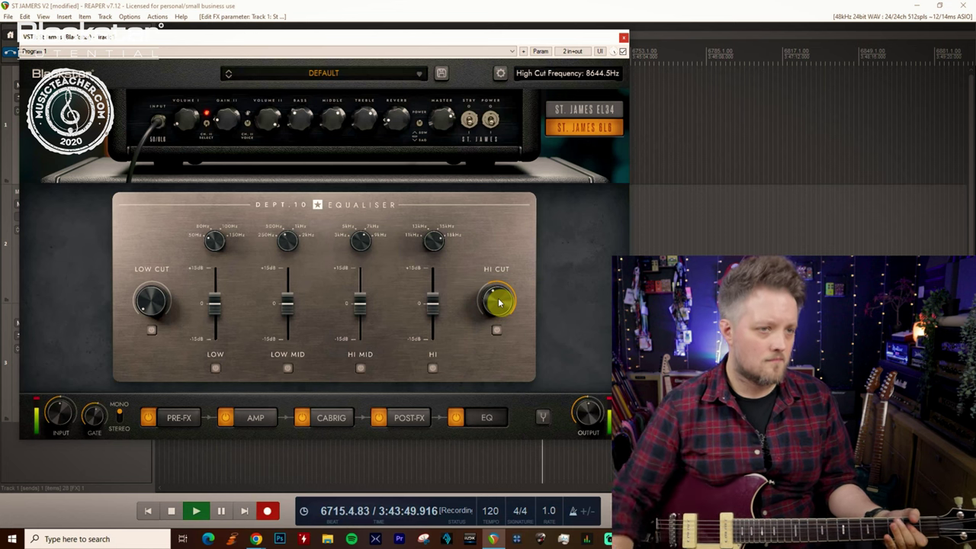
{"action": "scroll", "coordinate": [500, 303], "scroll_direction": "down", "scroll_amount": 5}
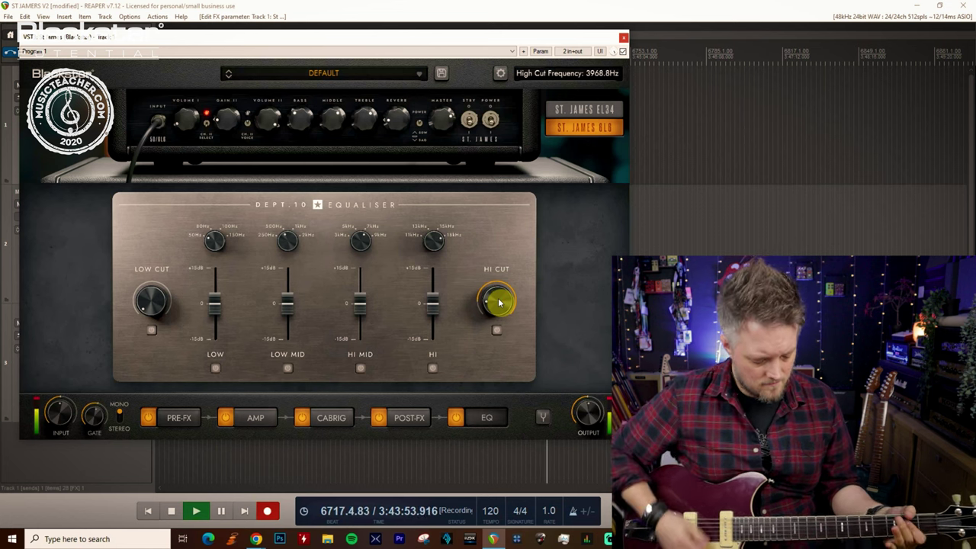
{"action": "scroll", "coordinate": [500, 303], "scroll_direction": "down", "scroll_amount": 5}
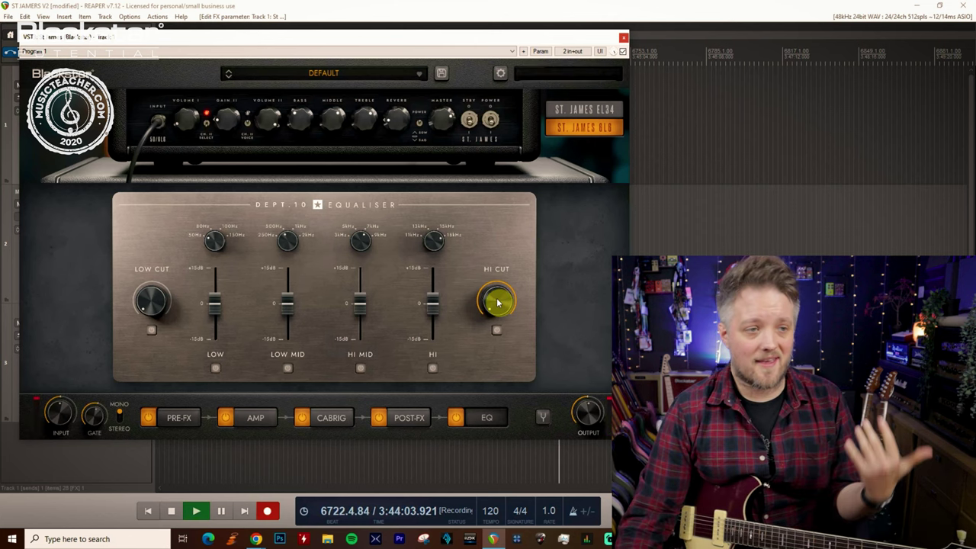
Step: Sweep the high cut to 1000 Hz, reset it to 20000 Hz, then settle at about 13320 Hz
{"action": "left_click_drag", "start_coordinate": [497, 303], "coordinate": [501, 306]}
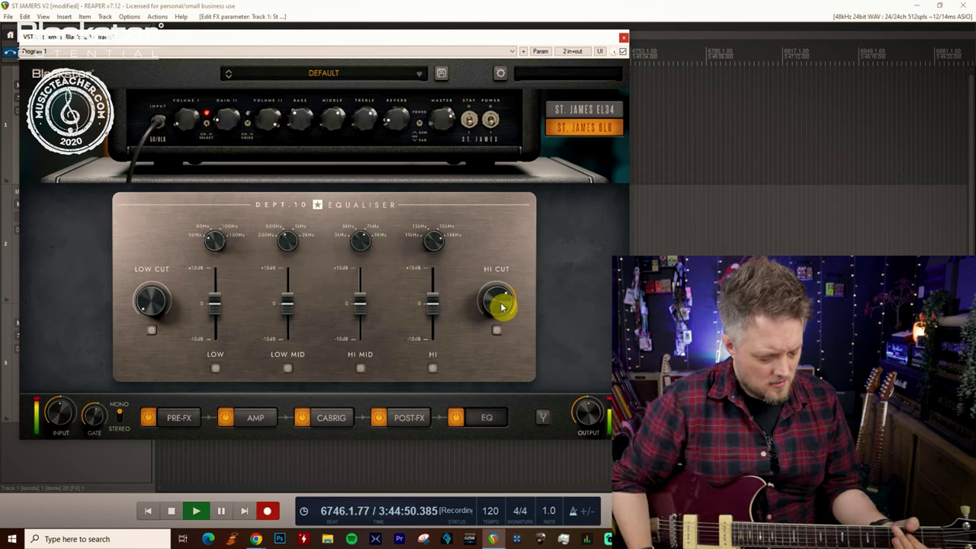
{"action": "left_click", "coordinate": [501, 305]}
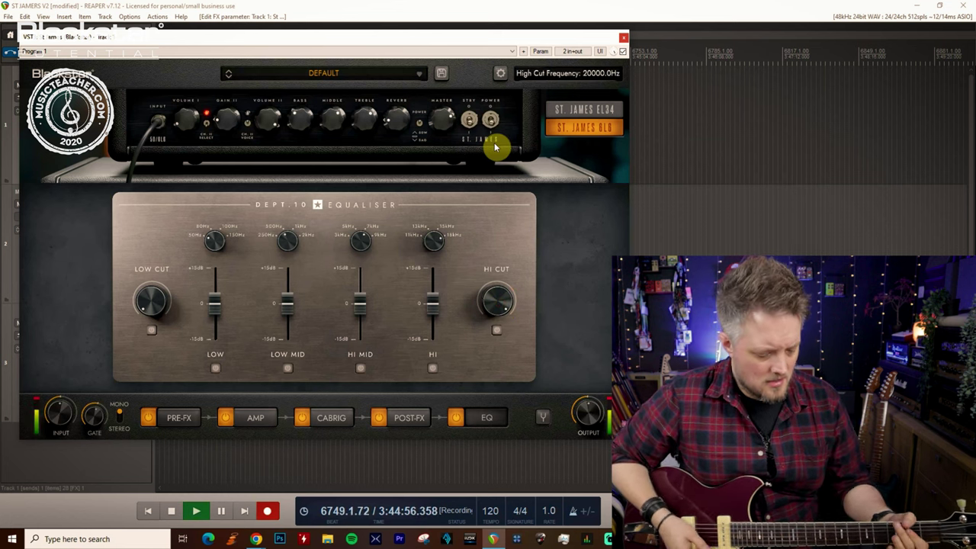
{"action": "mouse_move", "coordinate": [498, 302]}
{"action": "left_mouse_down"}
{"action": "mouse_move", "coordinate": [503, 317]}
{"action": "mouse_move", "coordinate": [499, 307]}
{"action": "left_mouse_up"}
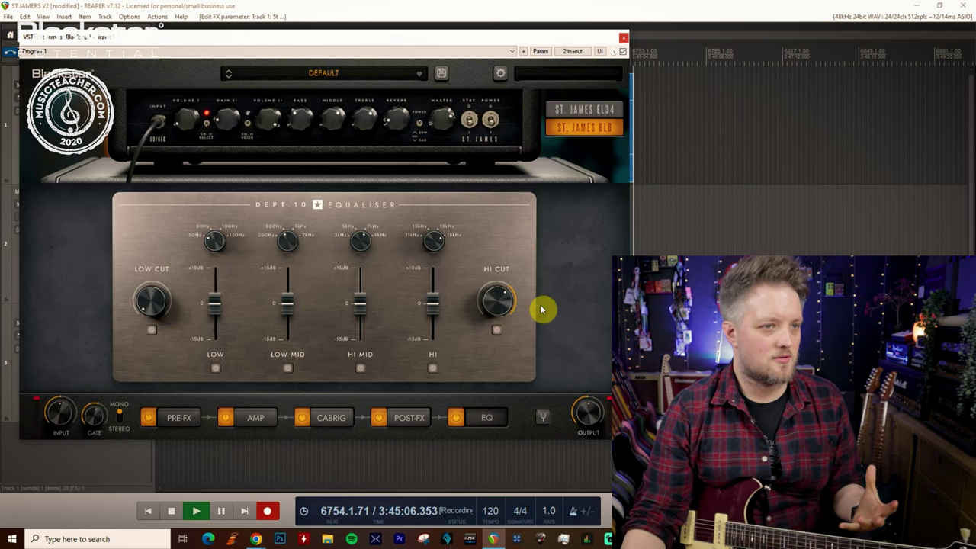
Step: Open the high cut fully to 20000 Hz, then cut the LOW band to -15 dB and restore it to 0 dB
{"action": "scroll", "coordinate": [506, 307], "scroll_direction": "up", "scroll_amount": 3}
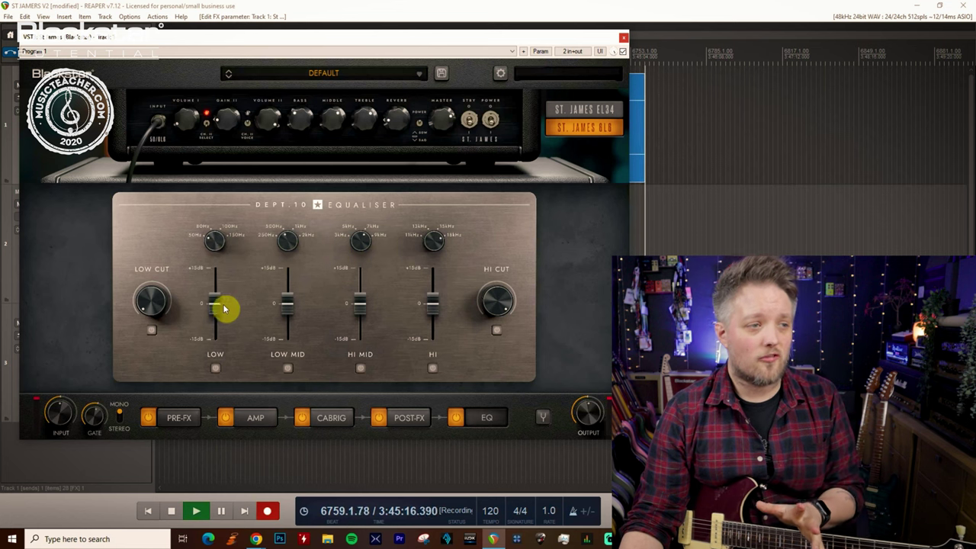
{"action": "left_click_drag", "start_coordinate": [224, 307], "coordinate": [220, 244]}
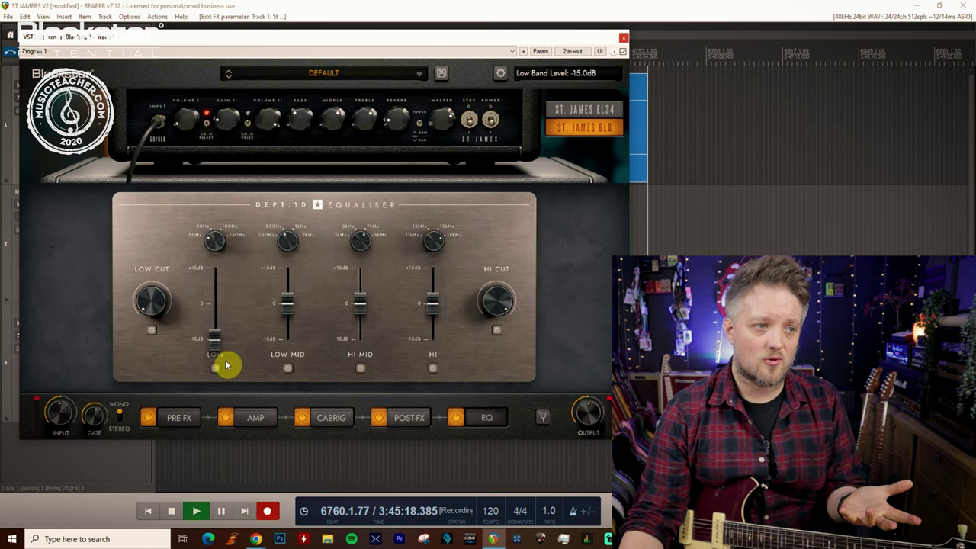
{"action": "left_click_drag", "start_coordinate": [216, 338], "coordinate": [219, 307]}
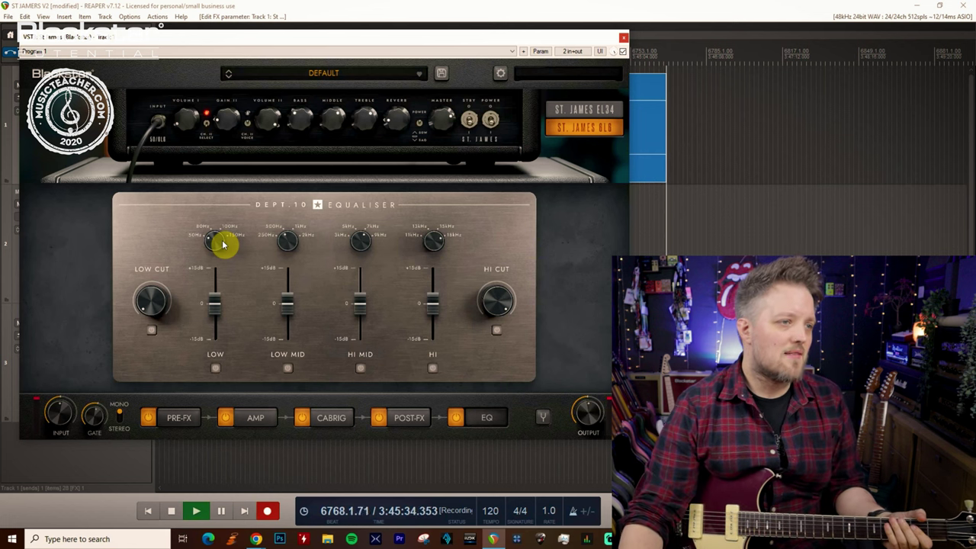
Step: Set the LOW frequency to 80Hz, boost LOW to about +14.8 dB, cut to -15 dB, then return to 0 dB
{"action": "left_click", "coordinate": [212, 237]}
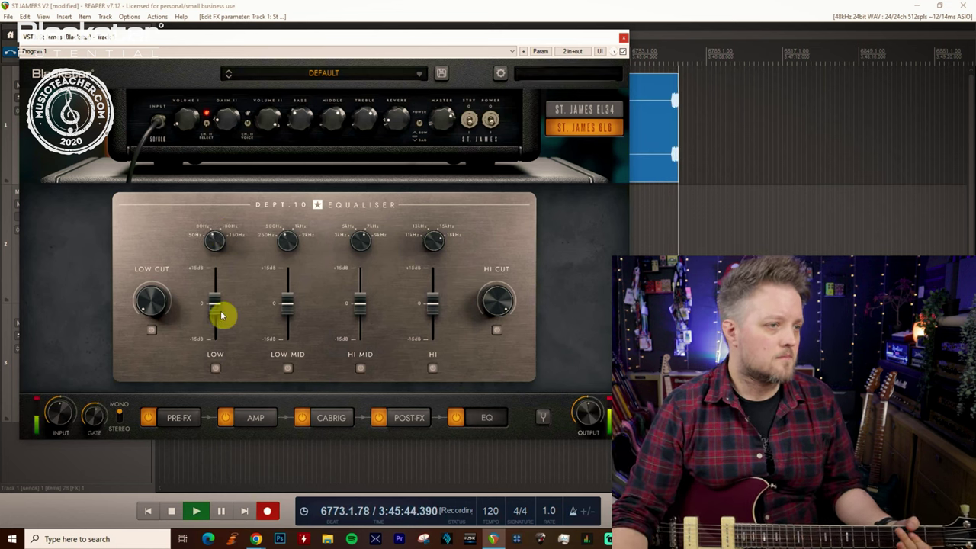
{"action": "left_click_drag", "start_coordinate": [220, 310], "coordinate": [221, 257]}
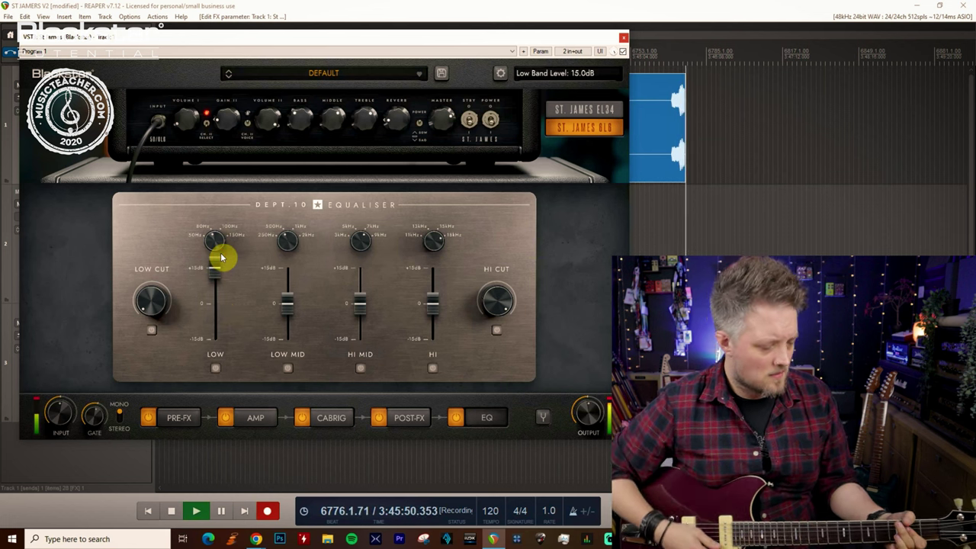
{"action": "left_click_drag", "start_coordinate": [216, 267], "coordinate": [214, 481]}
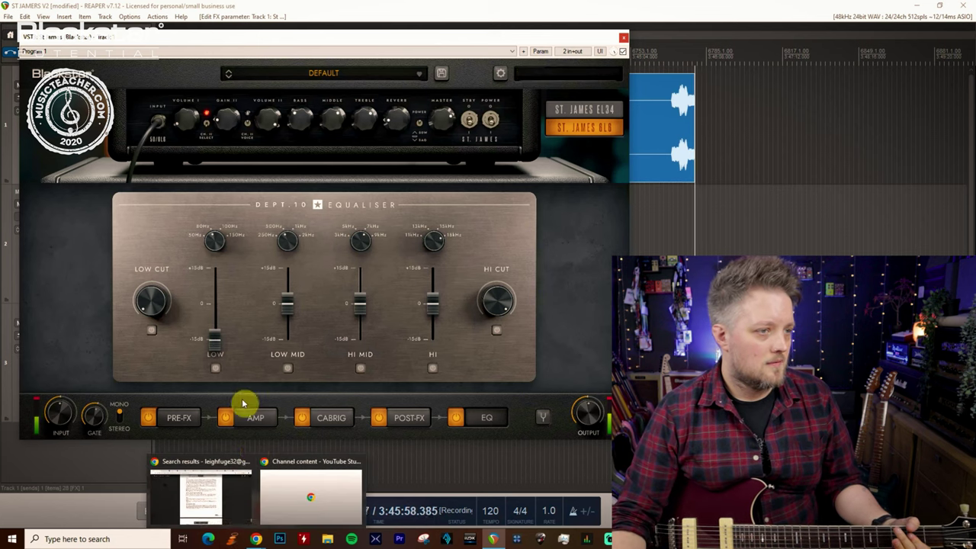
{"action": "left_click_drag", "start_coordinate": [214, 342], "coordinate": [214, 309]}
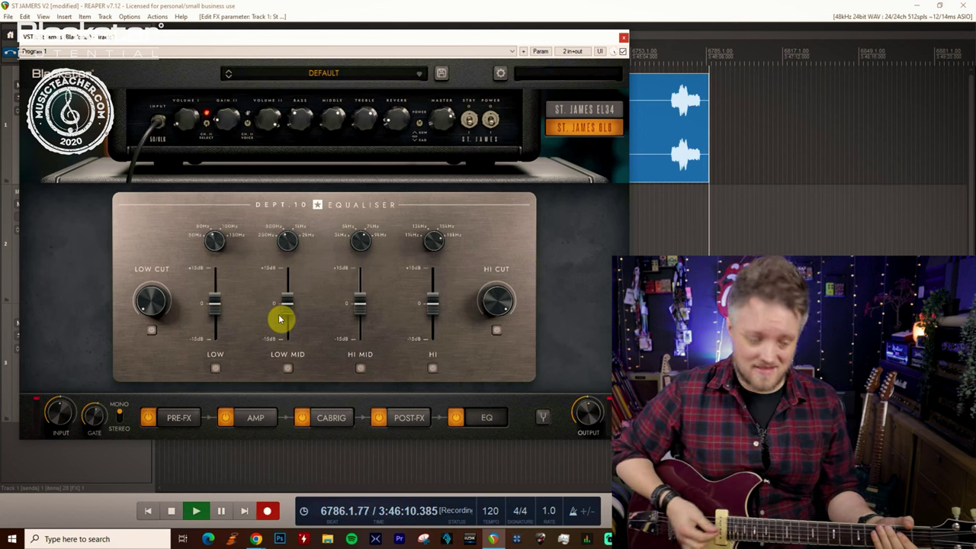
{"action": "left_click_drag", "start_coordinate": [280, 319], "coordinate": [307, 434]}
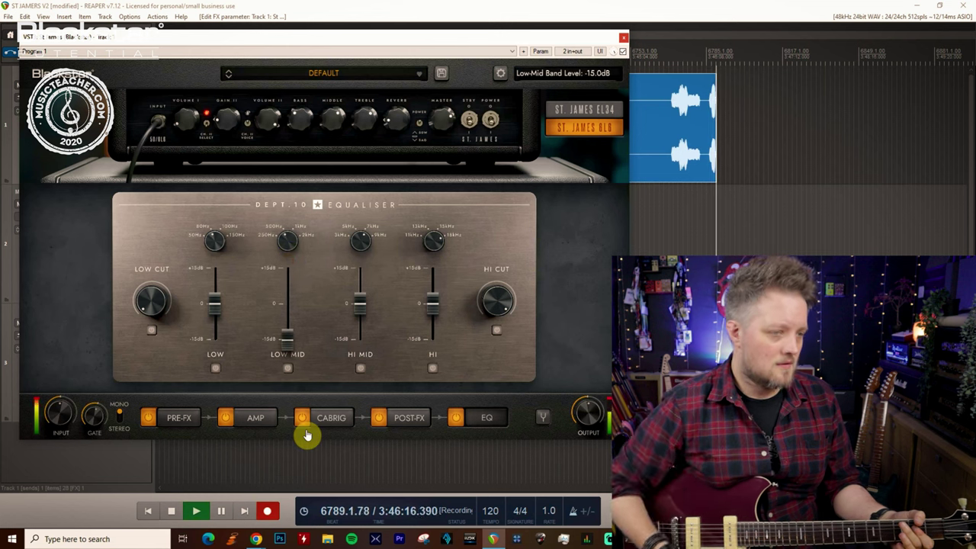
{"action": "left_click_drag", "start_coordinate": [297, 352], "coordinate": [293, 305]}
{"action": "left_click_drag", "start_coordinate": [366, 310], "coordinate": [366, 217]}
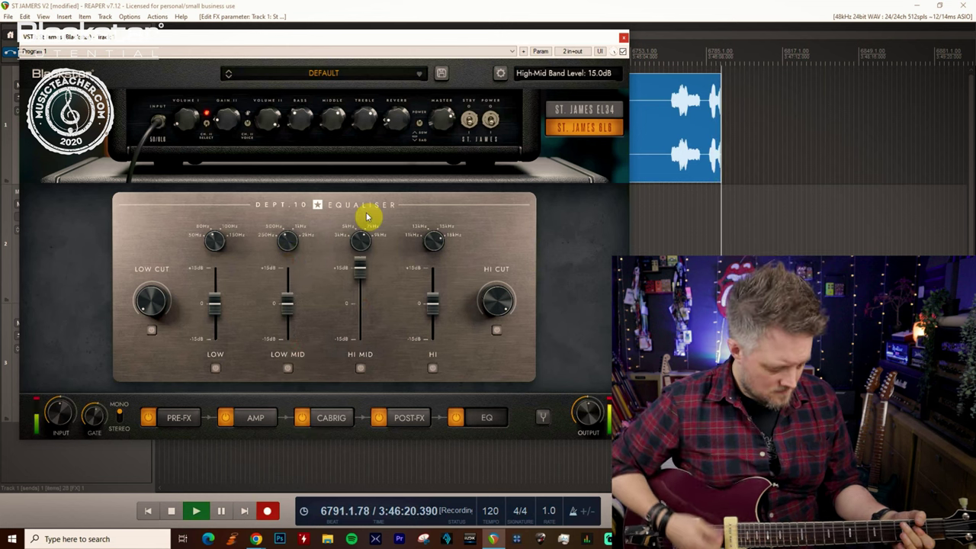
{"action": "left_click_drag", "start_coordinate": [366, 275], "coordinate": [377, 433]}
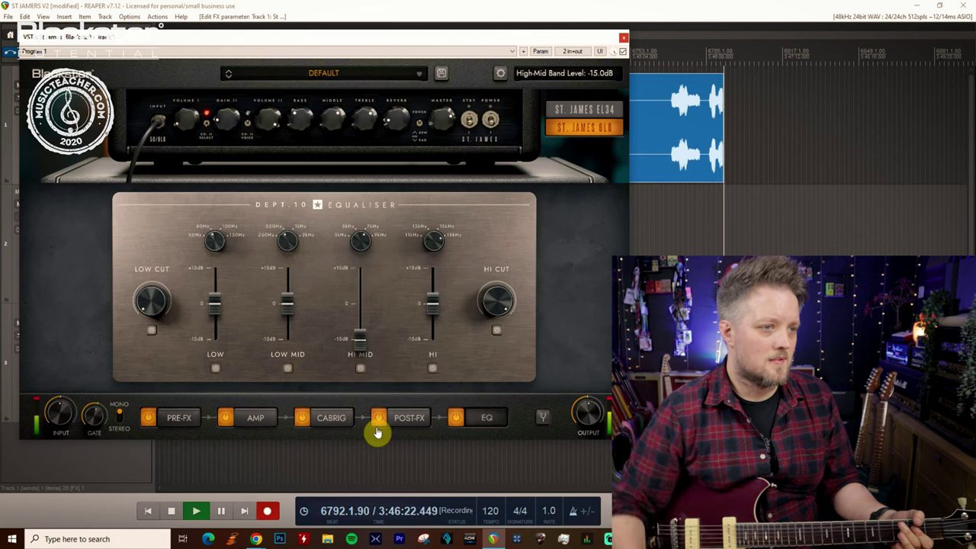
{"action": "double_click", "coordinate": [356, 340]}
{"action": "left_click_drag", "start_coordinate": [429, 310], "coordinate": [431, 204]}
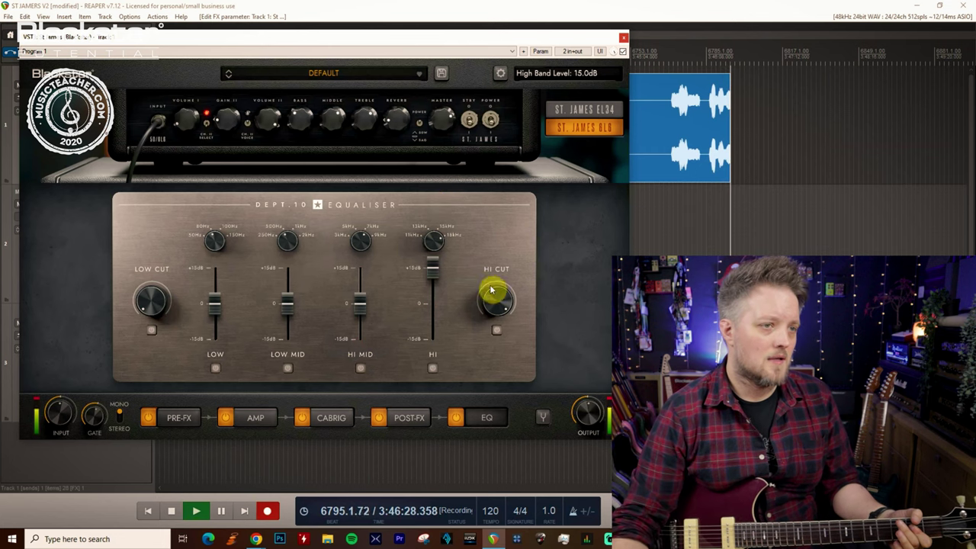
{"action": "double_click", "coordinate": [434, 269]}
{"action": "left_click_drag", "start_coordinate": [432, 303], "coordinate": [435, 358]}
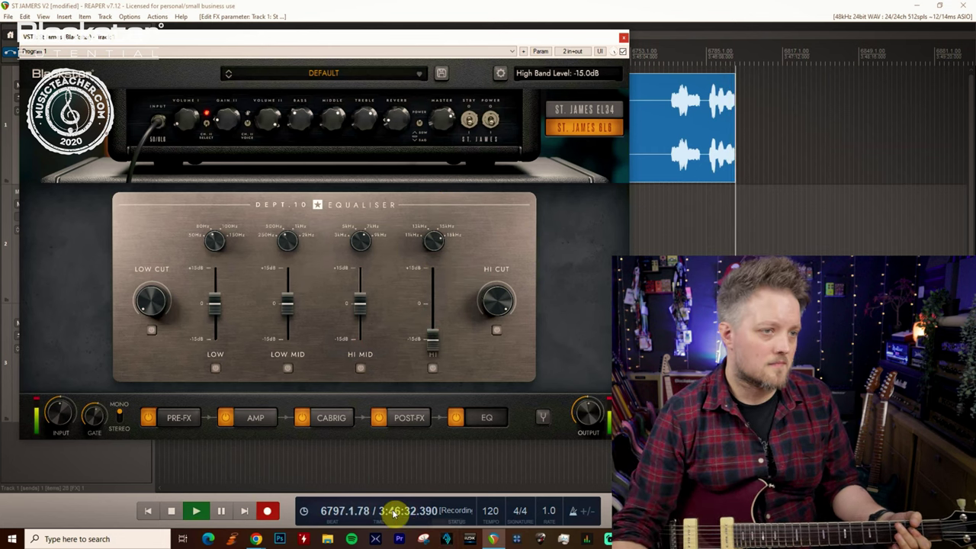
{"action": "double_click", "coordinate": [431, 343]}
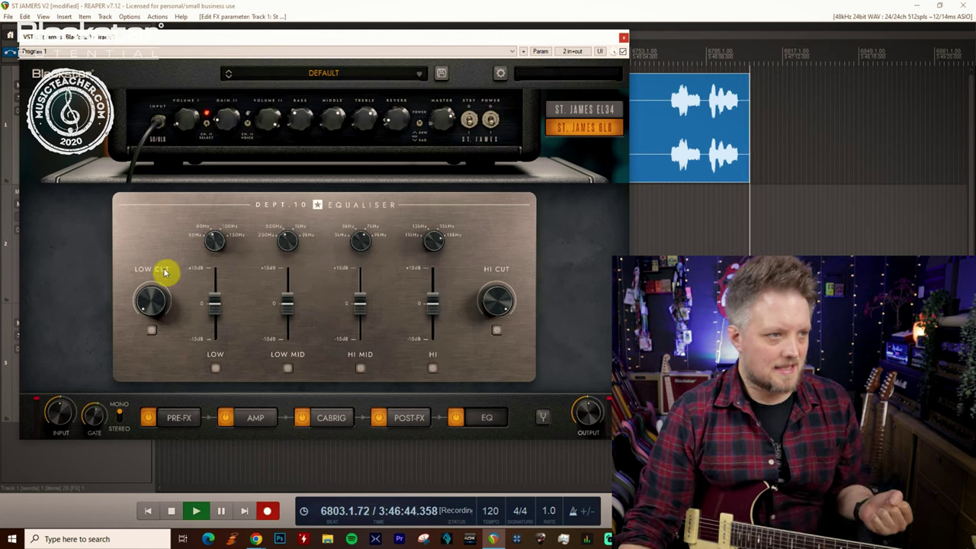
Step: Set the low cut to about 65.6 Hz and bring the high cut down to about 11984 Hz
{"action": "mouse_move", "coordinate": [159, 284]}
{"action": "left_mouse_down"}
{"action": "mouse_move", "coordinate": [147, 298]}
{"action": "mouse_move", "coordinate": [145, 263]}
{"action": "mouse_move", "coordinate": [157, 247]}
{"action": "mouse_move", "coordinate": [162, 296]}
{"action": "left_mouse_up"}
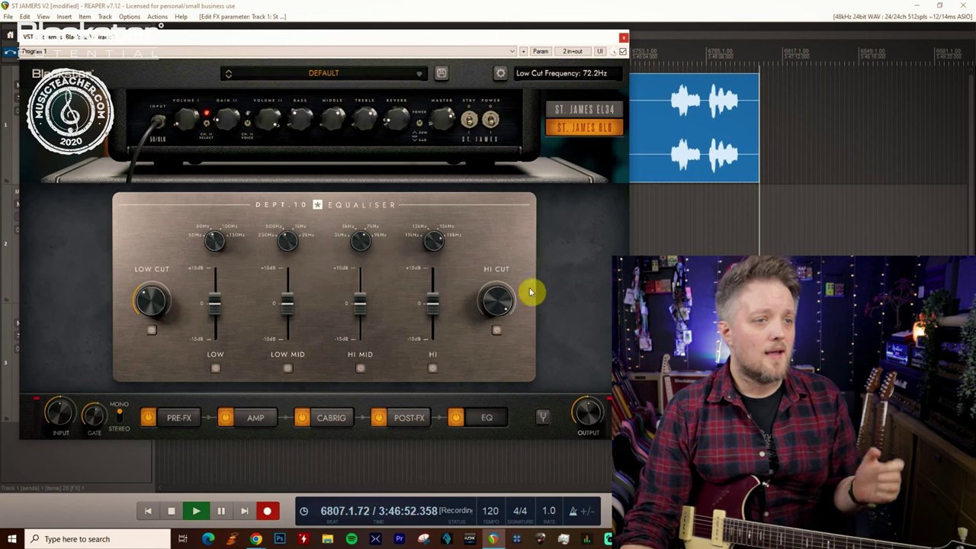
{"action": "scroll", "coordinate": [506, 302], "scroll_direction": "down", "scroll_amount": 3}
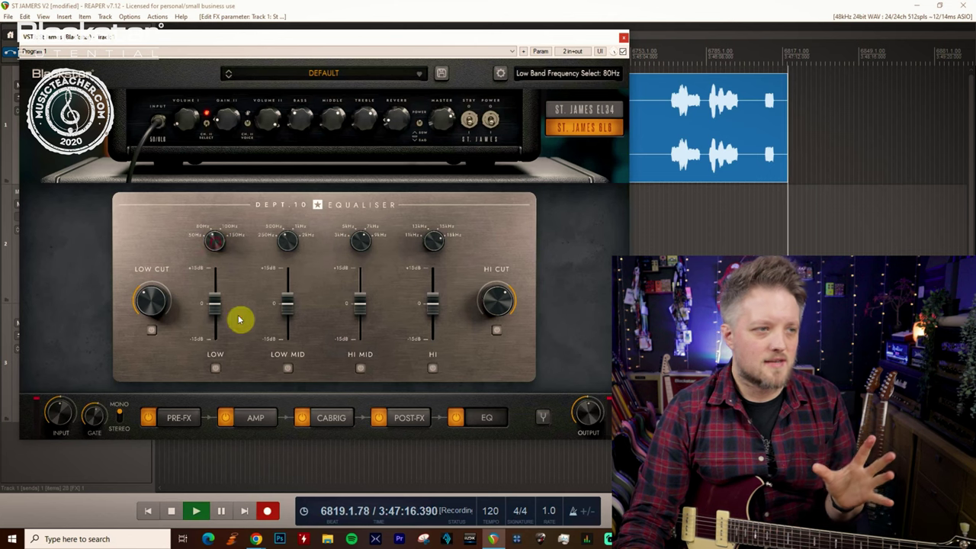
Step: Lower the LOW band to -1.7 dB and boost the 500 Hz LOW MID band to +3.2 dB
{"action": "mouse_move", "coordinate": [216, 308]}
{"action": "left_click_drag", "start_coordinate": [215, 308], "coordinate": [217, 318]}
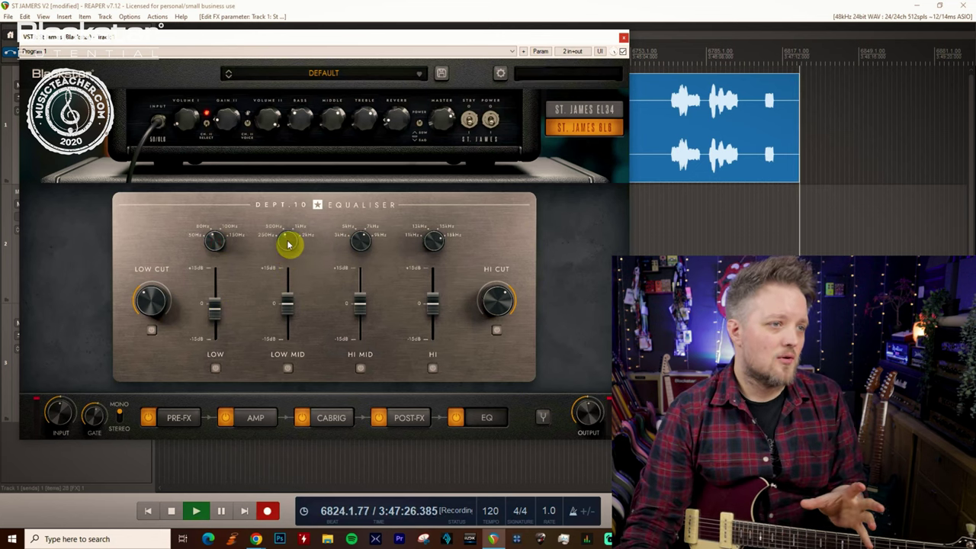
{"action": "mouse_move", "coordinate": [287, 241]}
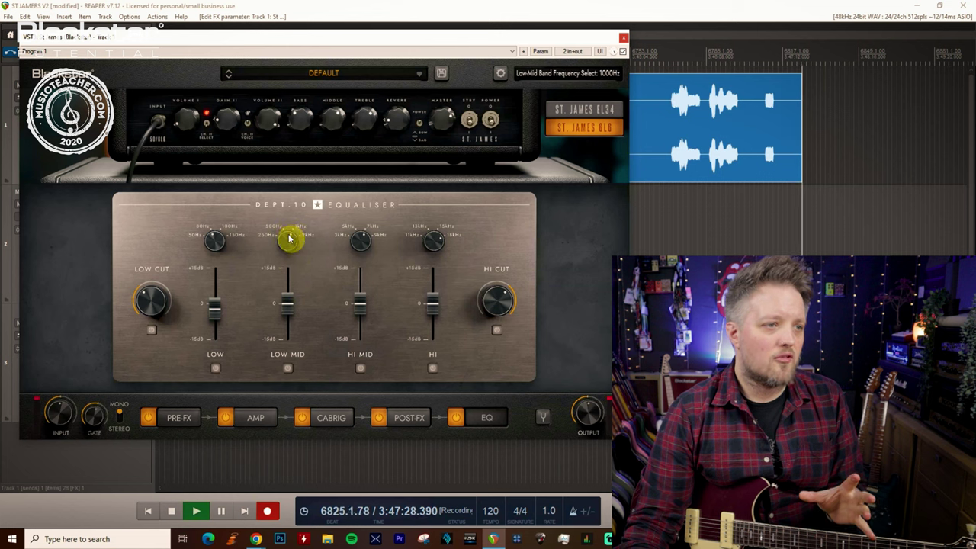
{"action": "scroll", "coordinate": [289, 242], "scroll_direction": "up", "scroll_amount": 1}
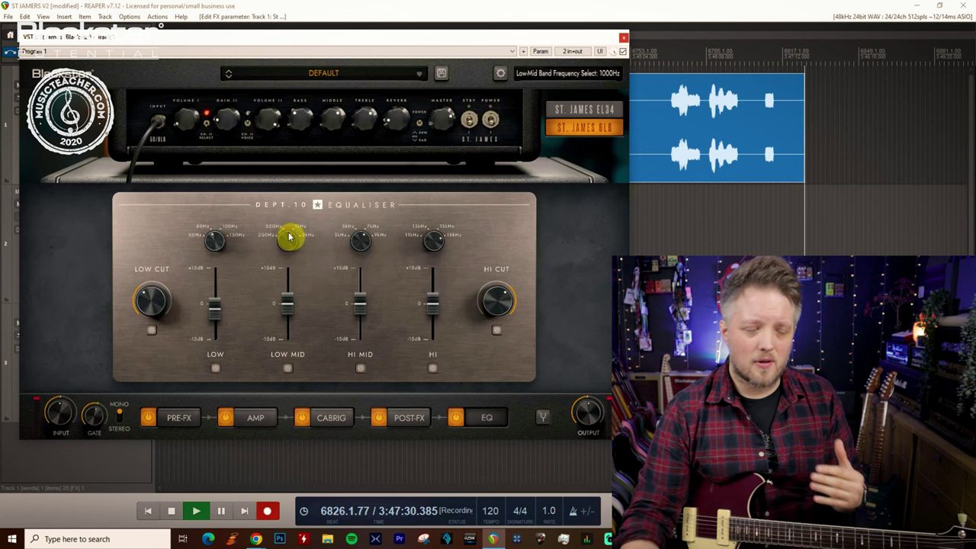
{"action": "scroll", "coordinate": [289, 246], "scroll_direction": "down", "scroll_amount": 1}
{"action": "scroll", "coordinate": [294, 299], "scroll_direction": "up", "scroll_amount": 3}
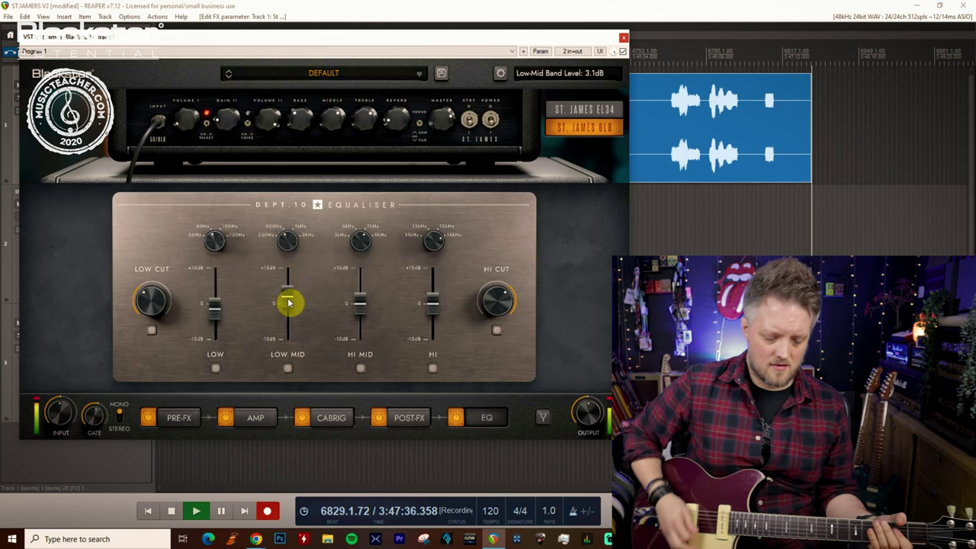
{"action": "double_click", "coordinate": [289, 302]}
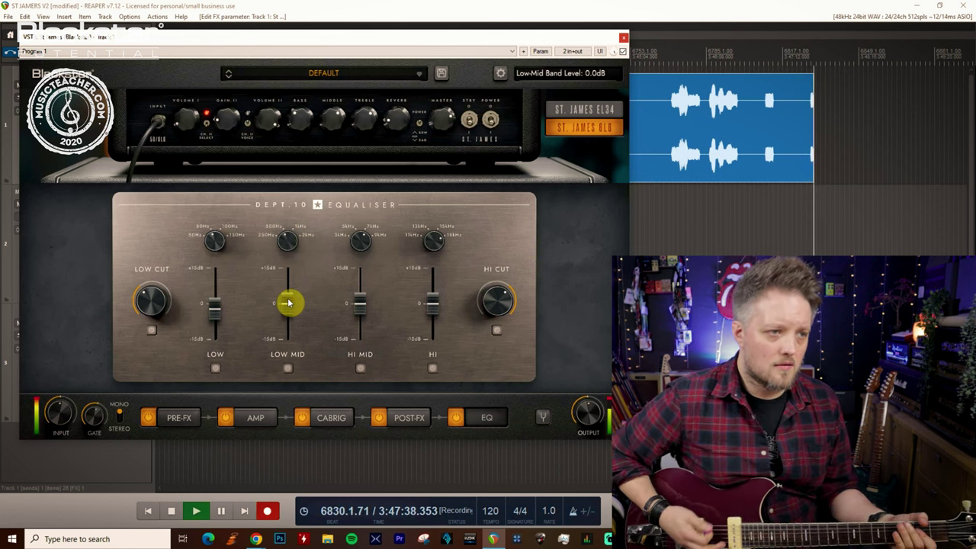
{"action": "scroll", "coordinate": [288, 303], "scroll_direction": "up", "scroll_amount": 3}
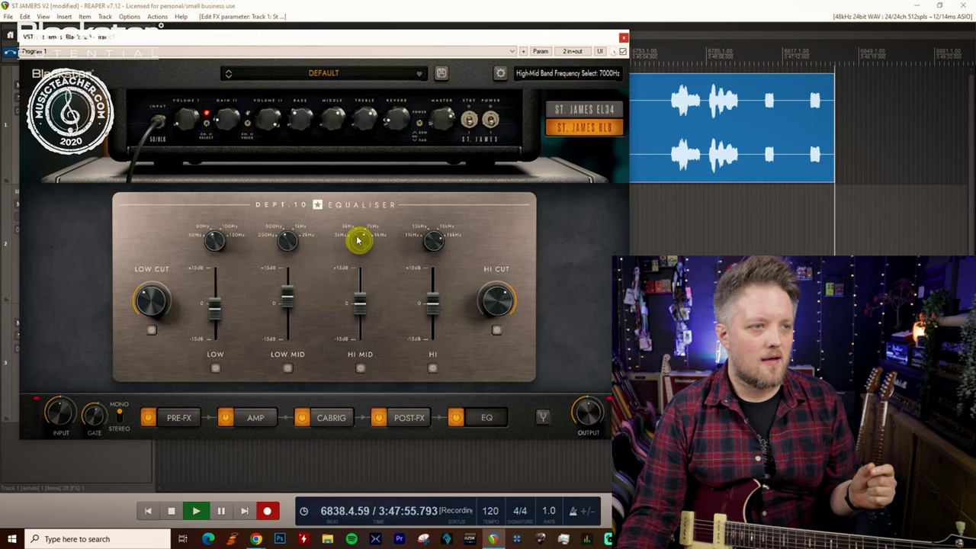
Step: Move the HI MID frequency from 7000 Hz to 3000 Hz and set its level to -0.6 dB
{"action": "scroll", "coordinate": [359, 242], "scroll_direction": "down", "scroll_amount": 2}
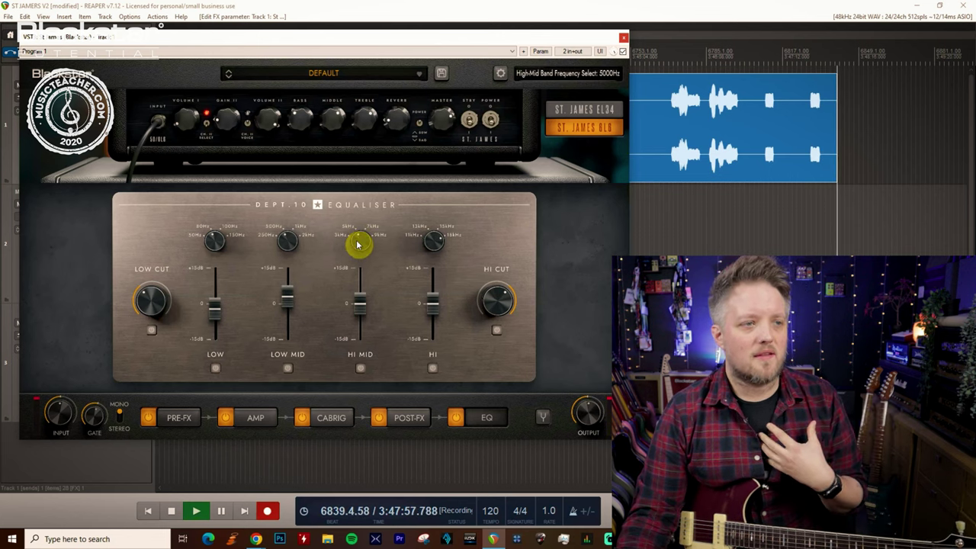
{"action": "scroll", "coordinate": [357, 243], "scroll_direction": "down", "scroll_amount": 1}
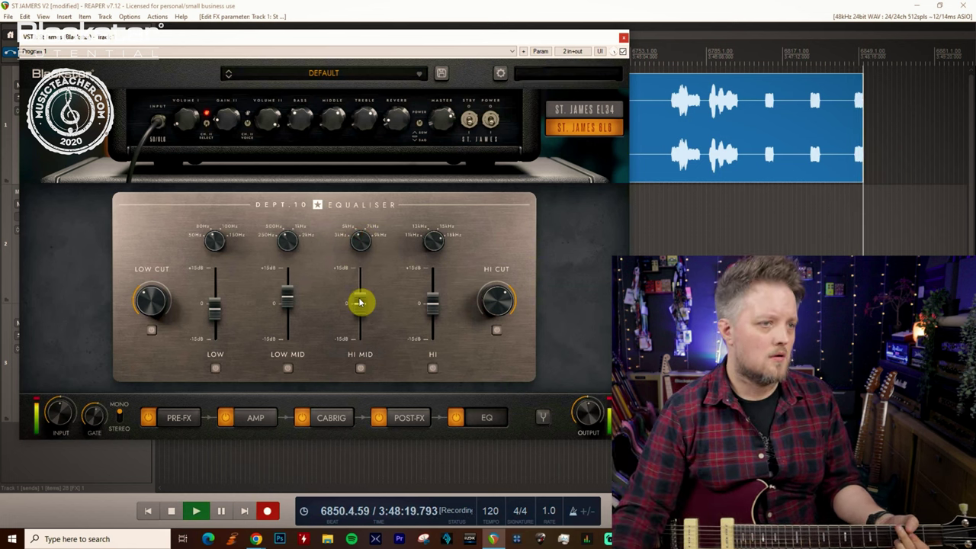
{"action": "scroll", "coordinate": [360, 303], "scroll_direction": "up", "scroll_amount": 3}
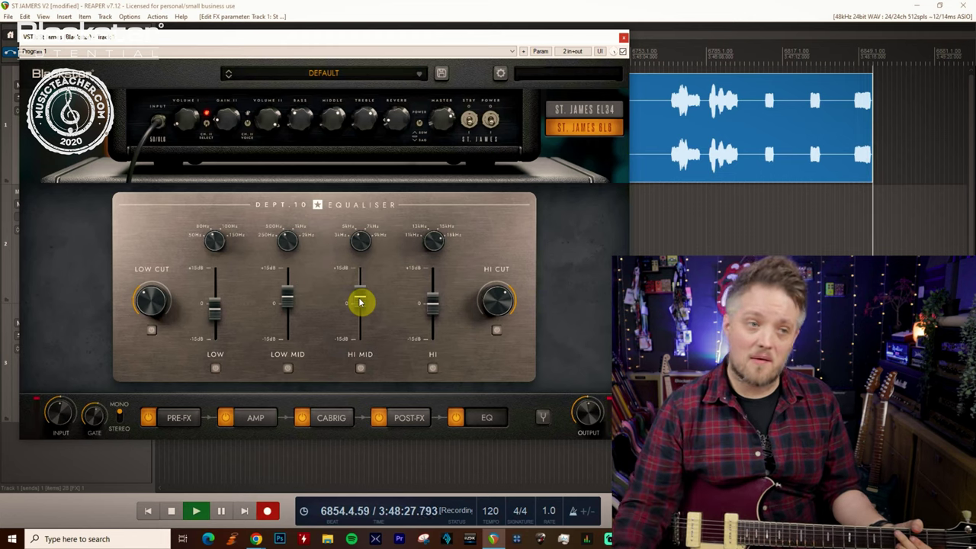
{"action": "left_click_drag", "start_coordinate": [359, 303], "coordinate": [361, 317]}
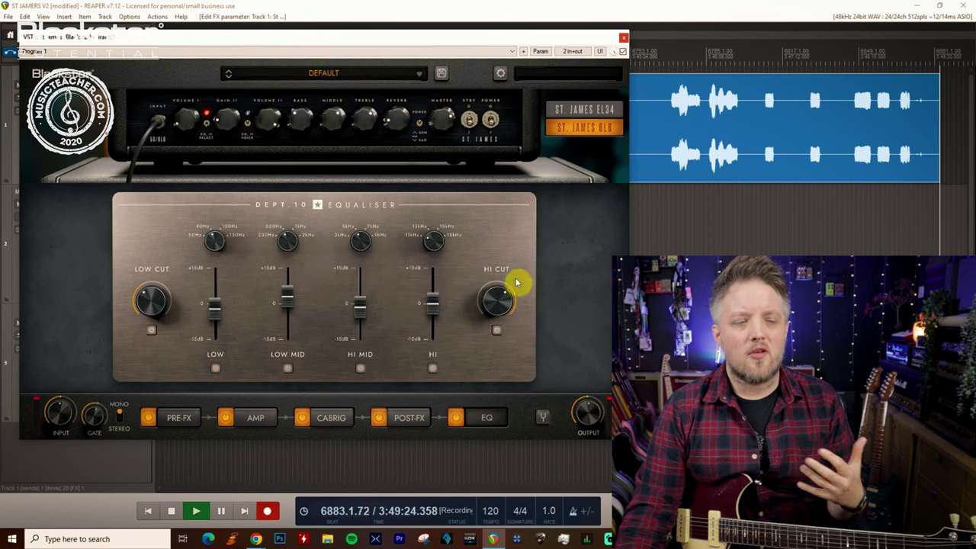
Step: Set the HI band frequency to 11000 Hz, after briefly trying 18000 Hz, and boost it to +3.2 dB
{"action": "left_click_drag", "start_coordinate": [442, 244], "coordinate": [460, 202]}
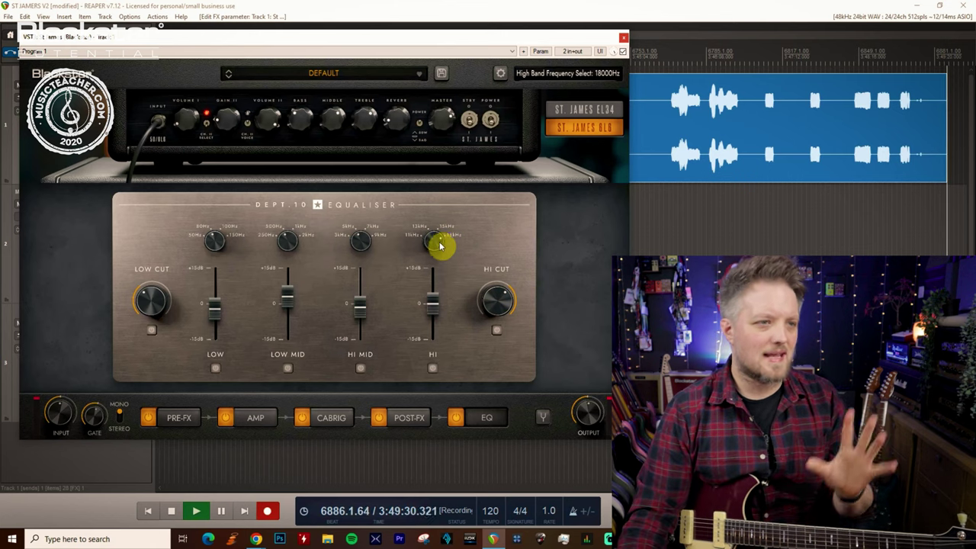
{"action": "mouse_move", "coordinate": [440, 246]}
{"action": "left_mouse_down"}
{"action": "mouse_move", "coordinate": [429, 261]}
{"action": "mouse_move", "coordinate": [418, 242]}
{"action": "mouse_move", "coordinate": [431, 248]}
{"action": "left_mouse_up"}
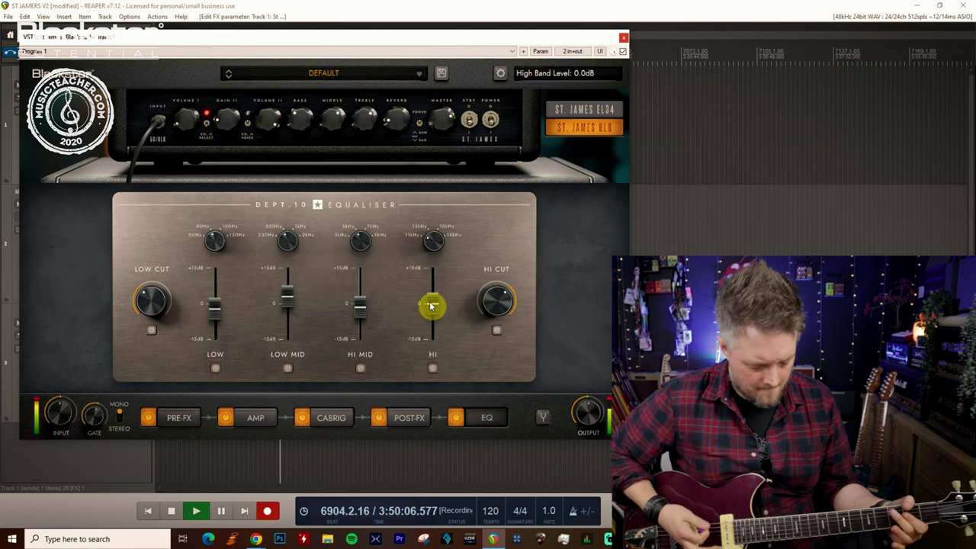
{"action": "scroll", "coordinate": [430, 305], "scroll_direction": "up", "scroll_amount": 4}
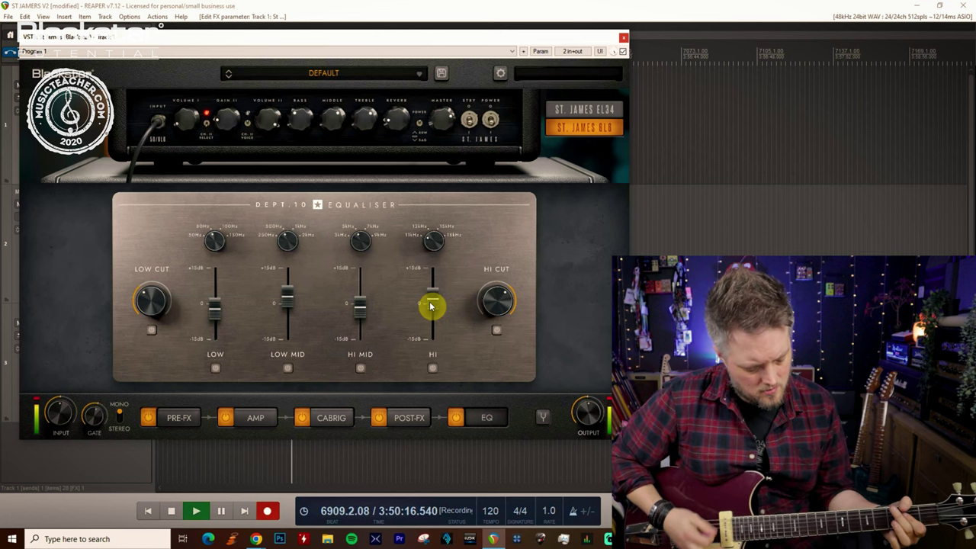
{"action": "scroll", "coordinate": [431, 306], "scroll_direction": "up", "scroll_amount": 2}
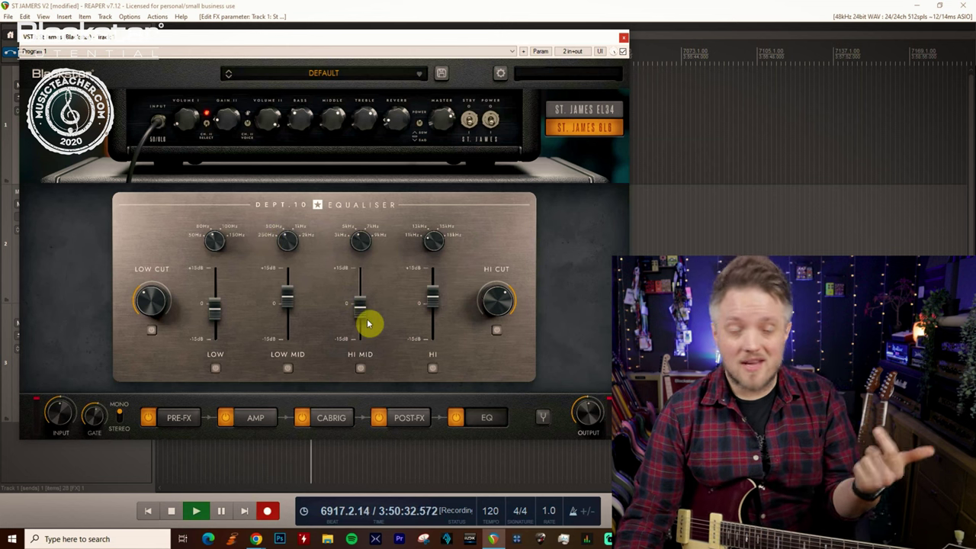
{"action": "left_click", "coordinate": [218, 371]}
{"action": "left_click", "coordinate": [289, 369]}
{"action": "left_click", "coordinate": [353, 370]}
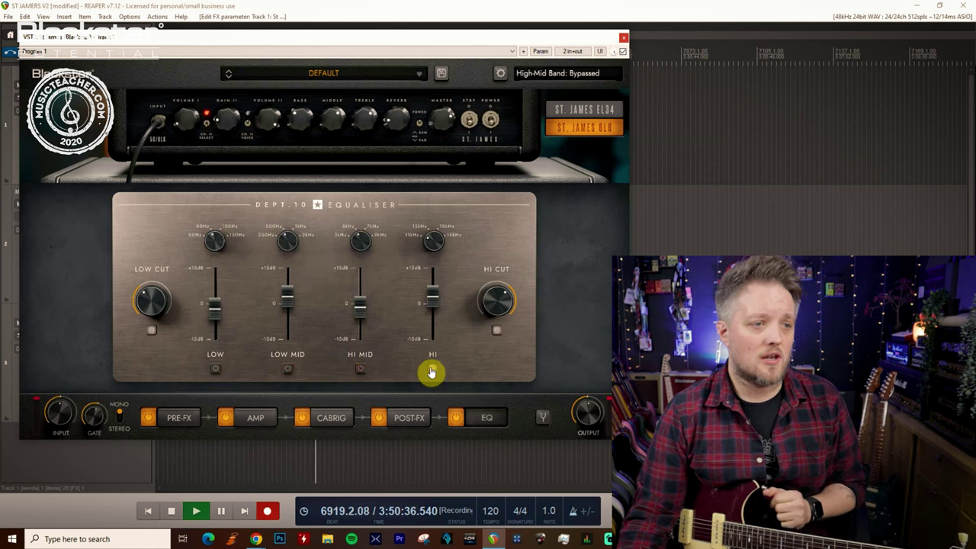
{"action": "left_click", "coordinate": [431, 371]}
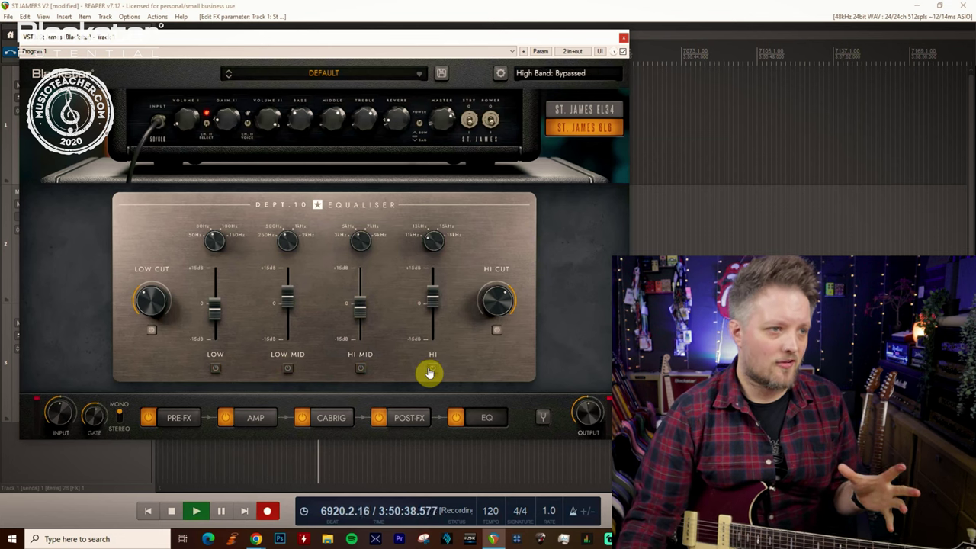
{"action": "left_click", "coordinate": [286, 370]}
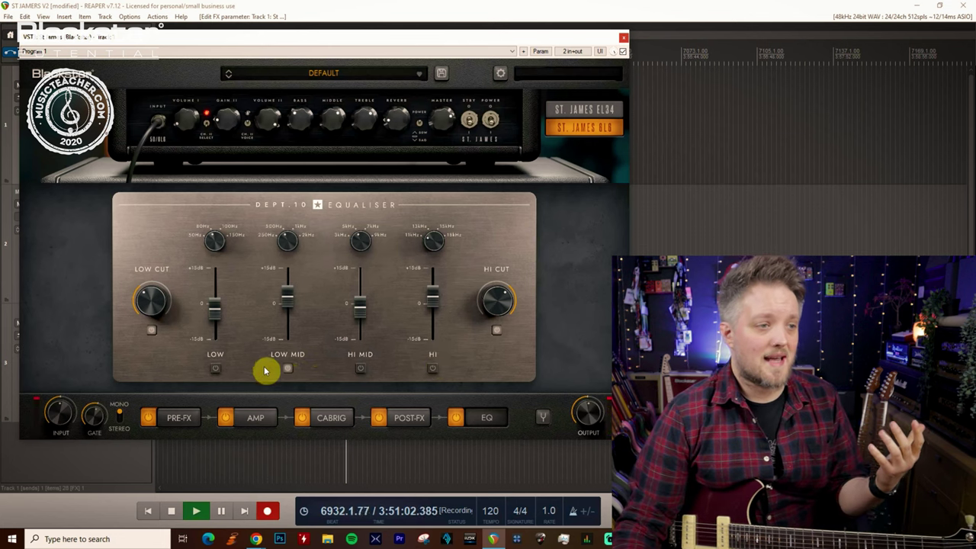
{"action": "left_click", "coordinate": [289, 370]}
{"action": "left_click", "coordinate": [151, 330]}
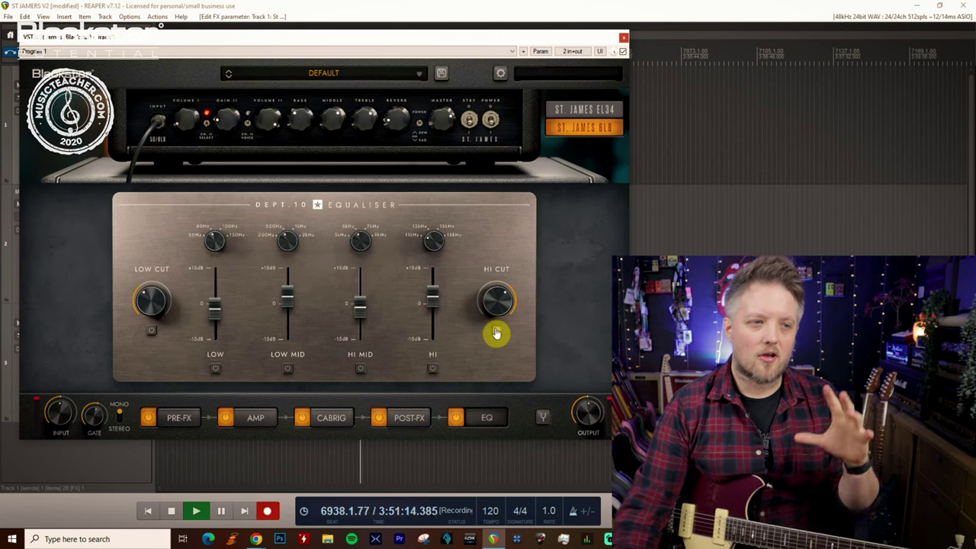
{"action": "left_click", "coordinate": [215, 369]}
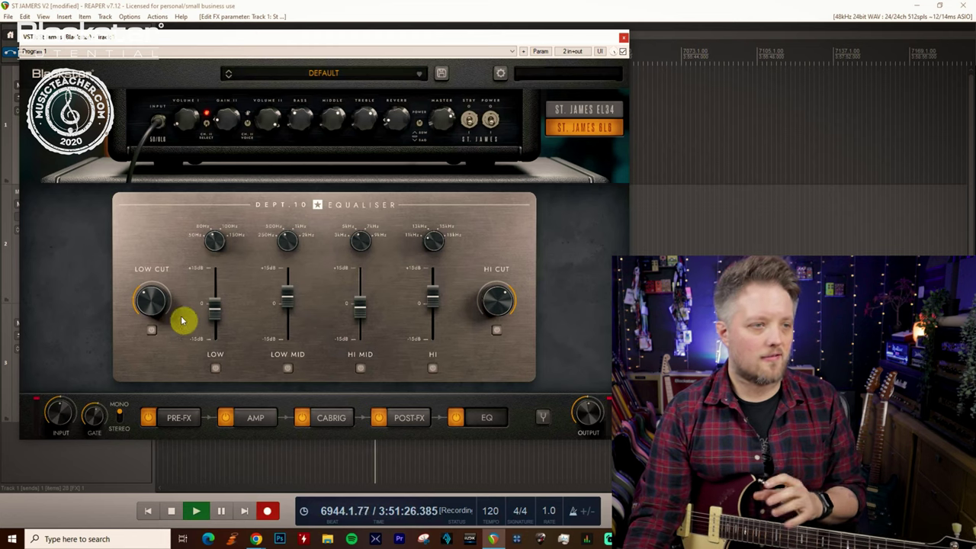
{"action": "left_click", "coordinate": [455, 419]}
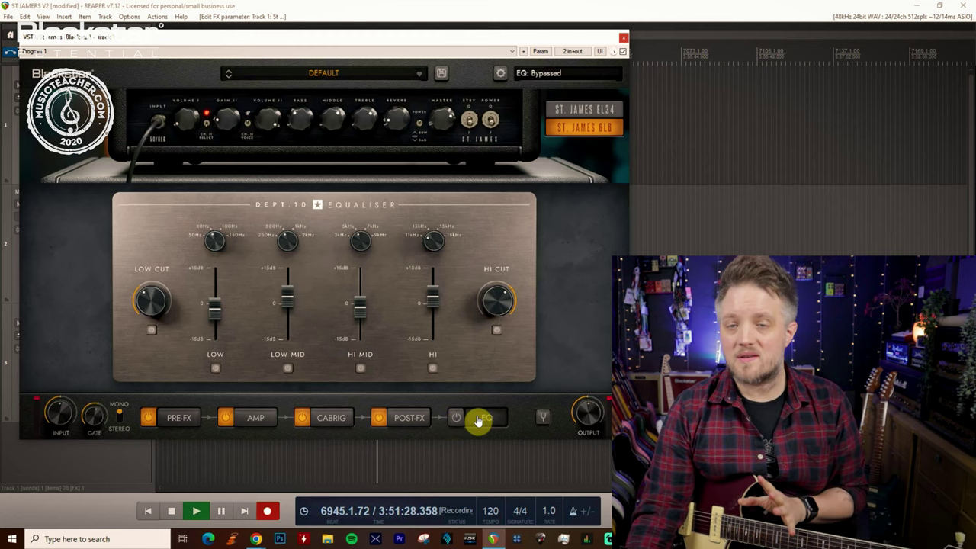
{"action": "left_click", "coordinate": [456, 418]}
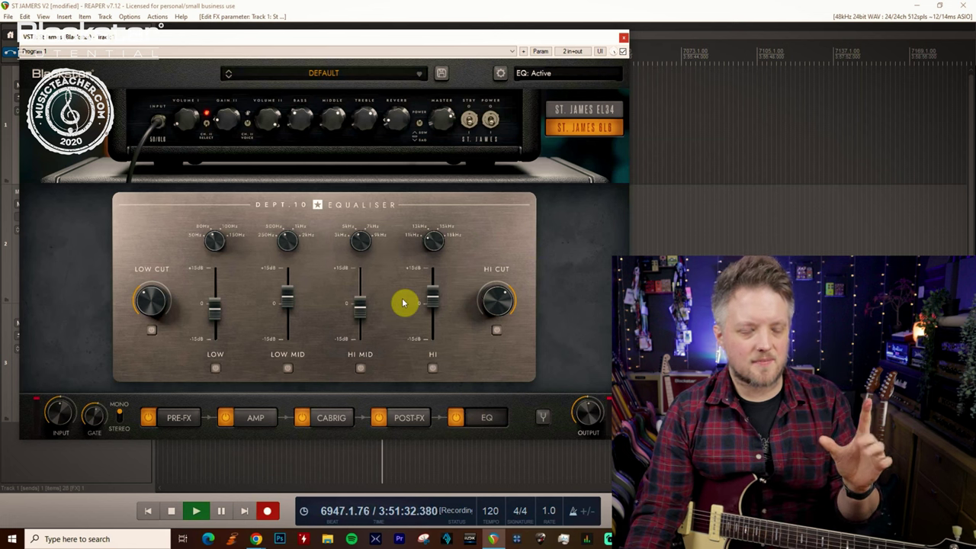